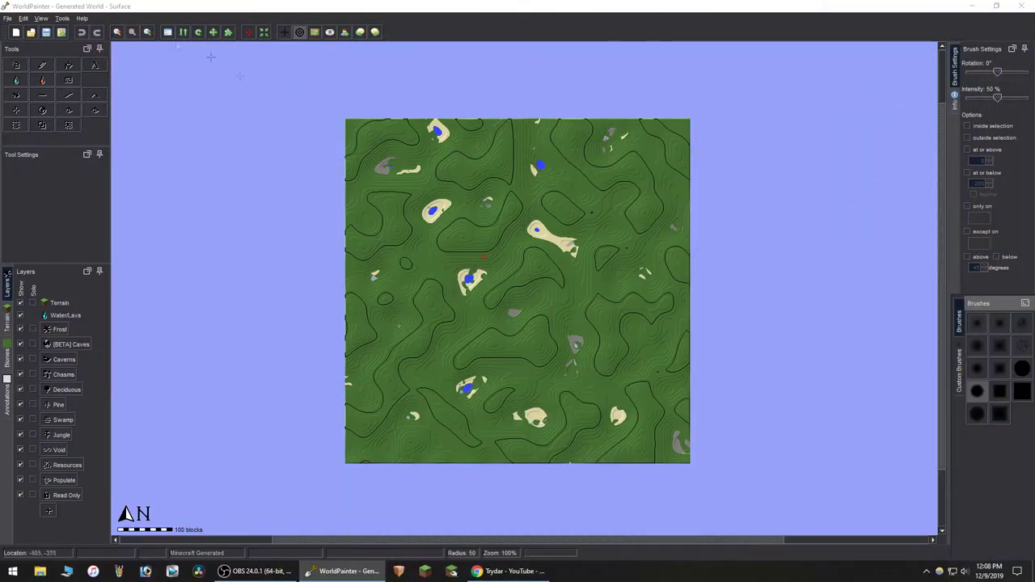
Step: Select the Spray Paint tool with Grass terrain and enlarge the brush
click(20, 68)
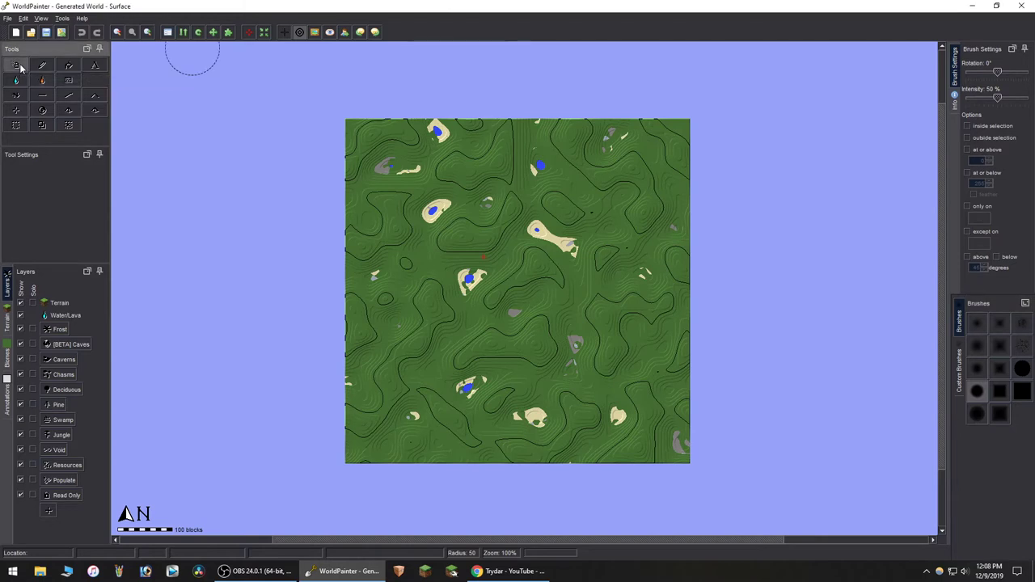
click(7, 318)
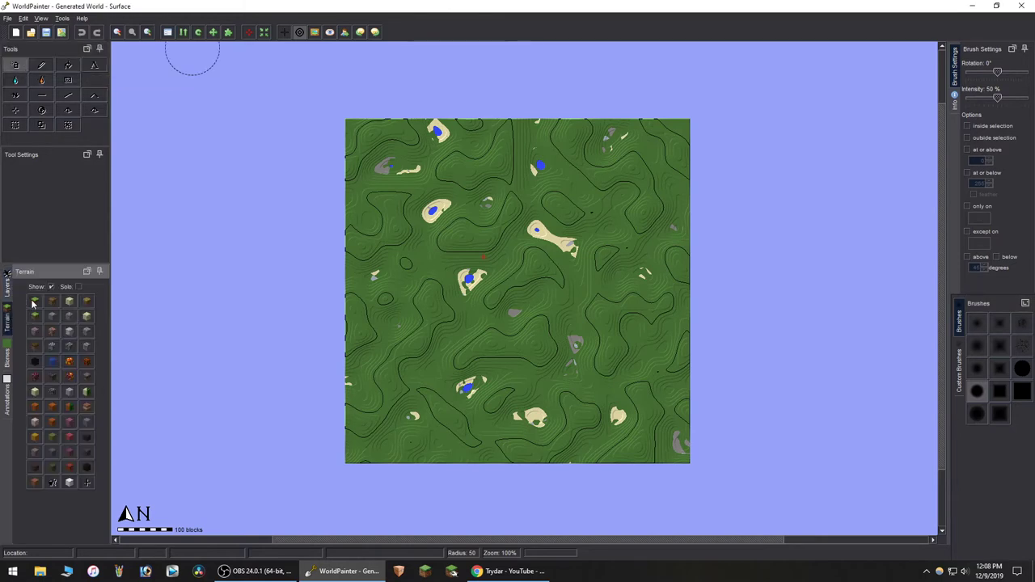
click(35, 303)
scroll(753, 276, up, 1)
scroll(754, 275, up, 15)
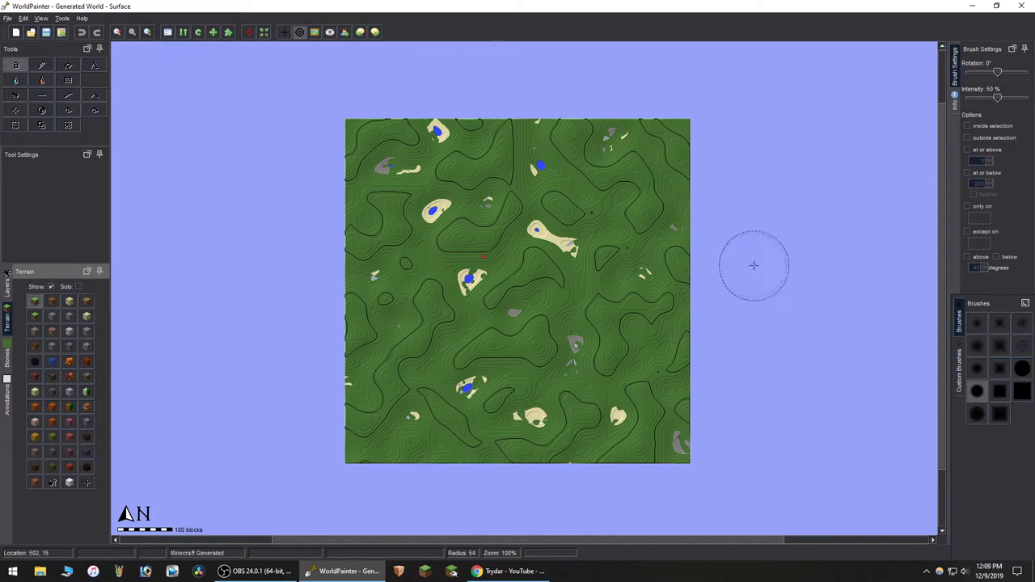
scroll(758, 274, down, 7)
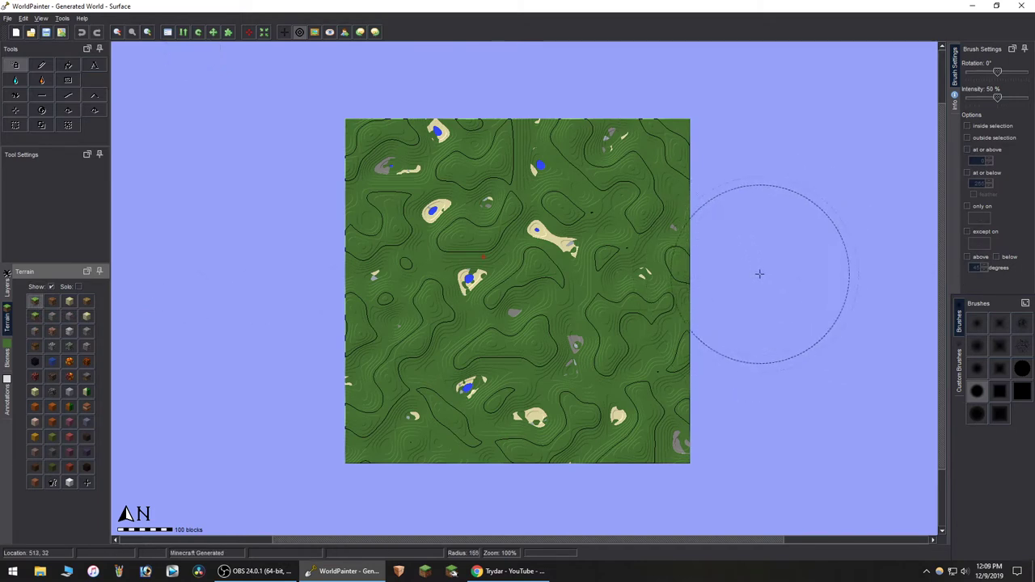
scroll(758, 273, up, 3)
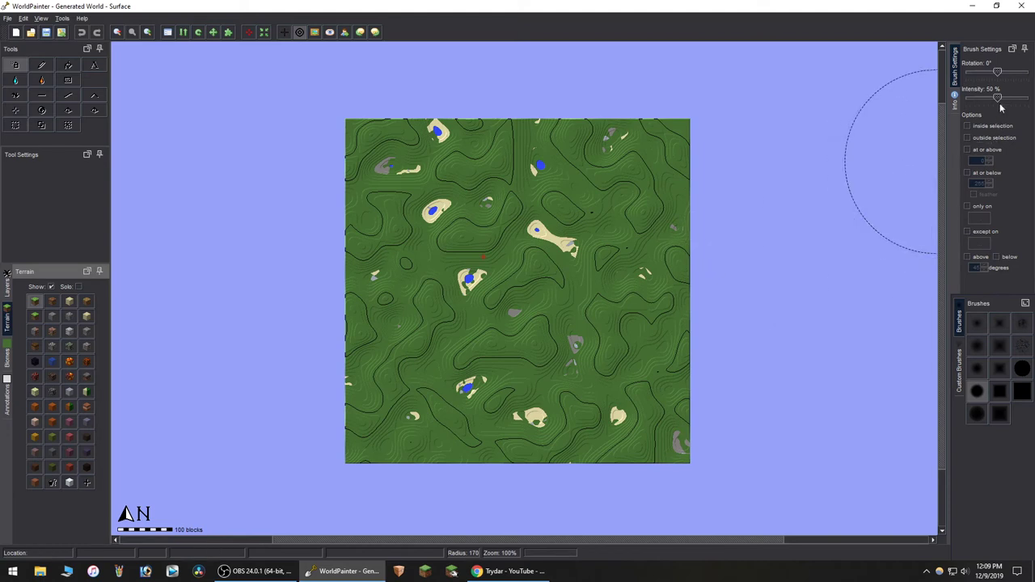
Step: Raise the brush intensity and paint grass over the central and remaining sand patches
drag(1000, 99, 1002, 98)
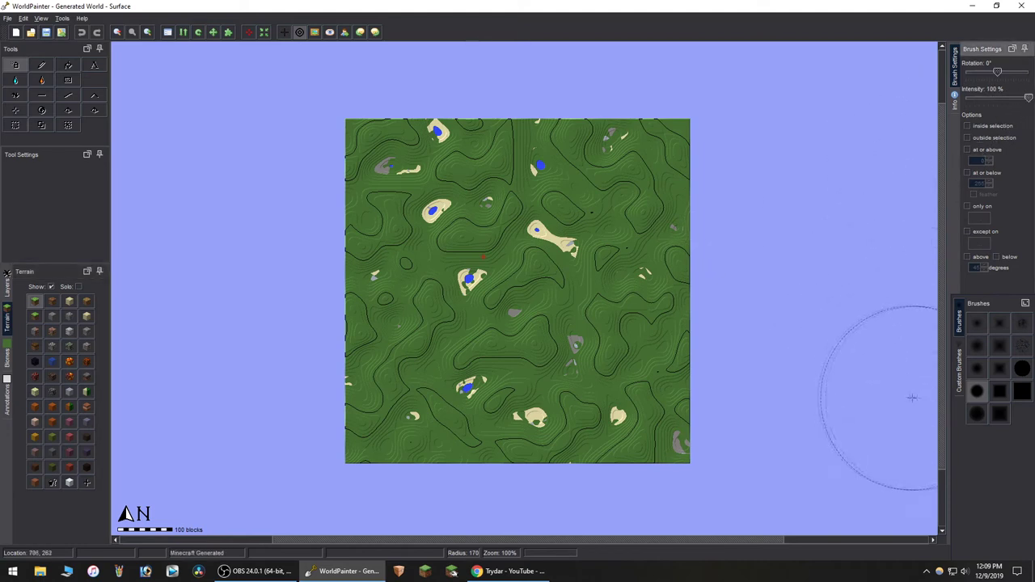
click(497, 291)
mouse_move(497, 289)
mouse_down()
mouse_move(414, 324)
mouse_move(396, 384)
mouse_move(560, 396)
mouse_move(656, 436)
mouse_move(655, 192)
mouse_move(645, 165)
mouse_move(395, 166)
mouse_move(407, 247)
mouse_move(397, 287)
mouse_move(396, 225)
mouse_up()
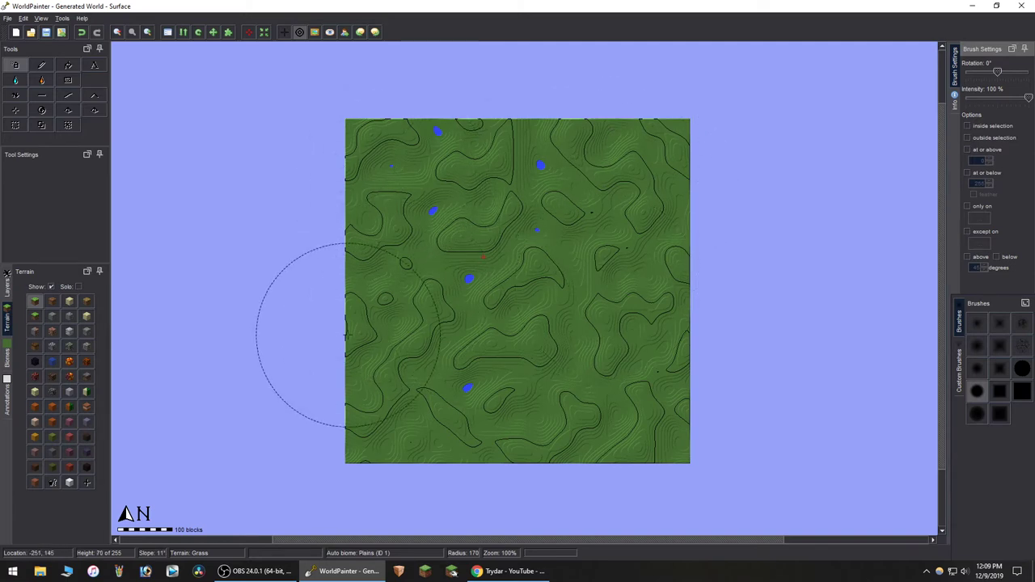
Step: Select the Height tool with stronger intensity and a Noise brush shape
click(15, 96)
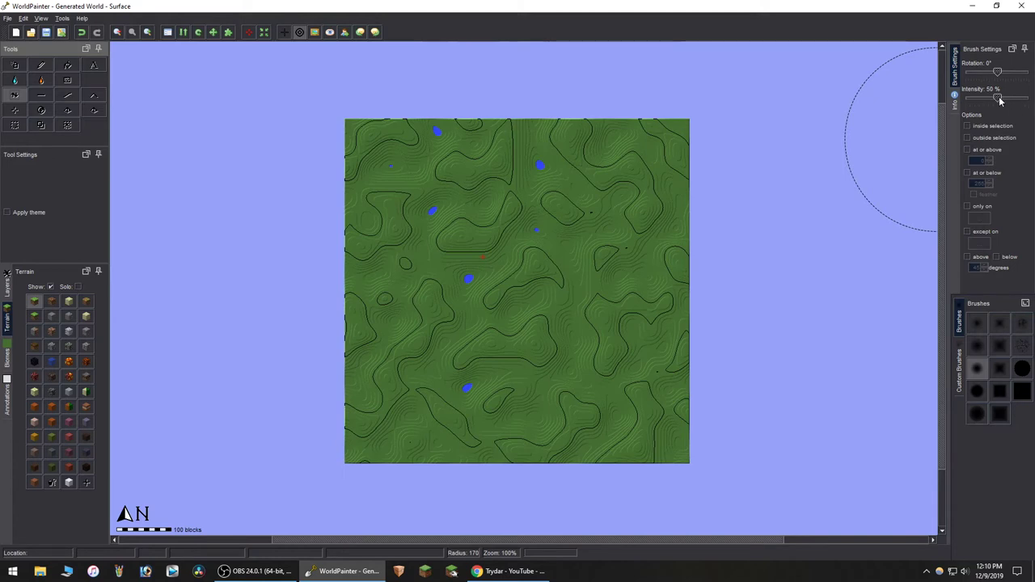
drag(999, 100, 1021, 100)
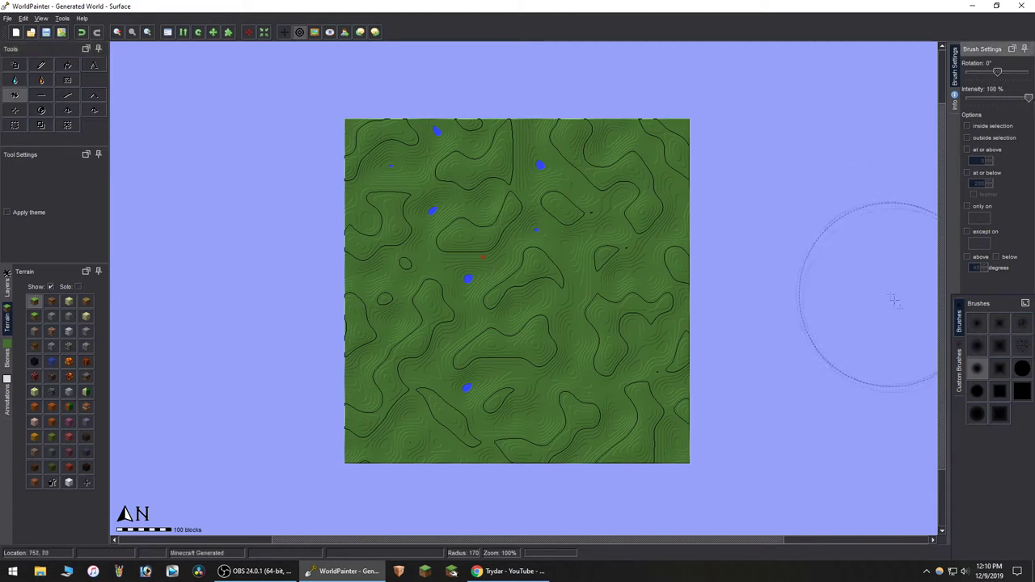
click(1020, 327)
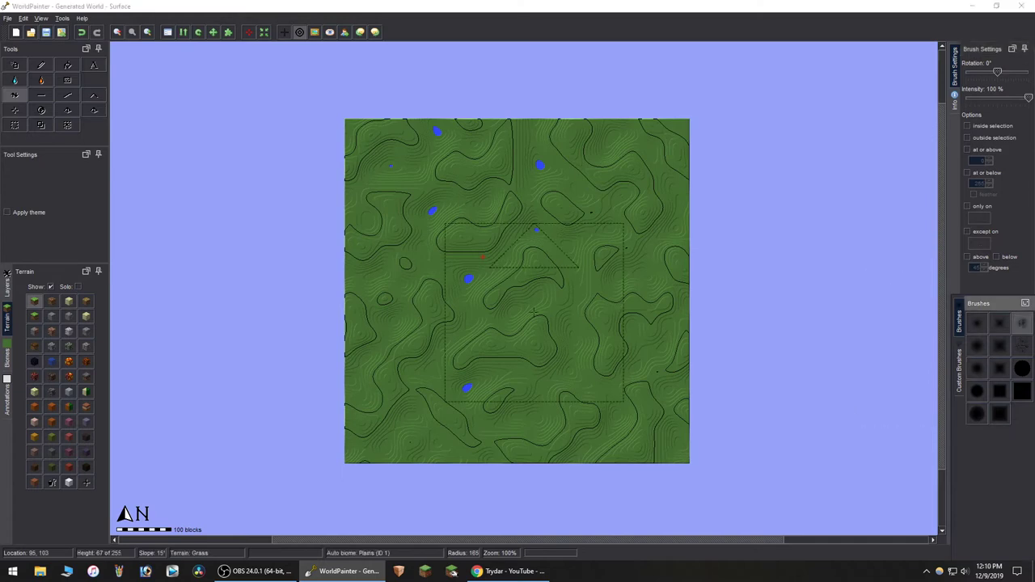
Step: Resize the brush and raise a large, rugged hill in the map centre
scroll(527, 322, down, 3)
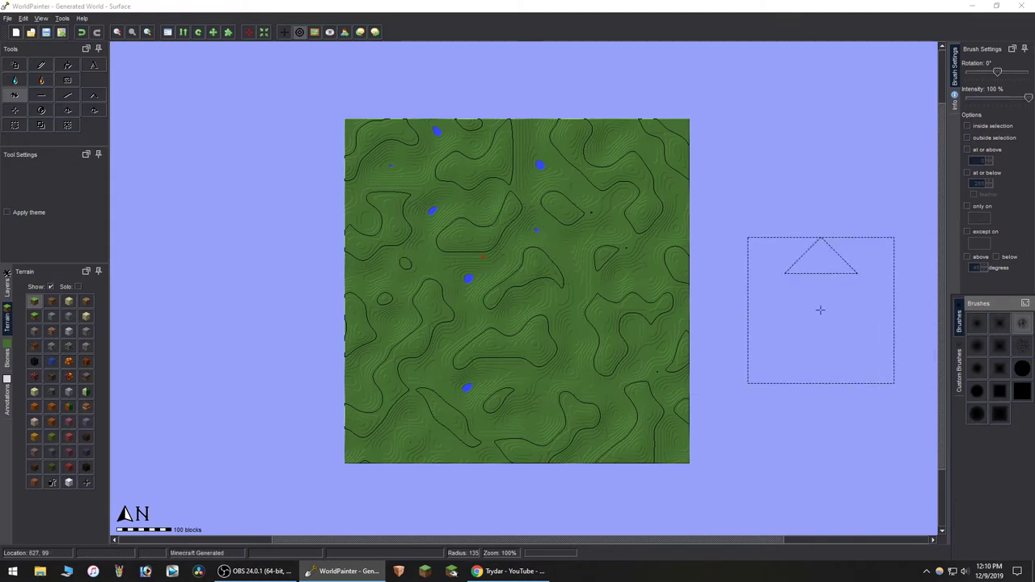
scroll(813, 310, down, 2)
scroll(815, 314, up, 3)
scroll(815, 315, up, 2)
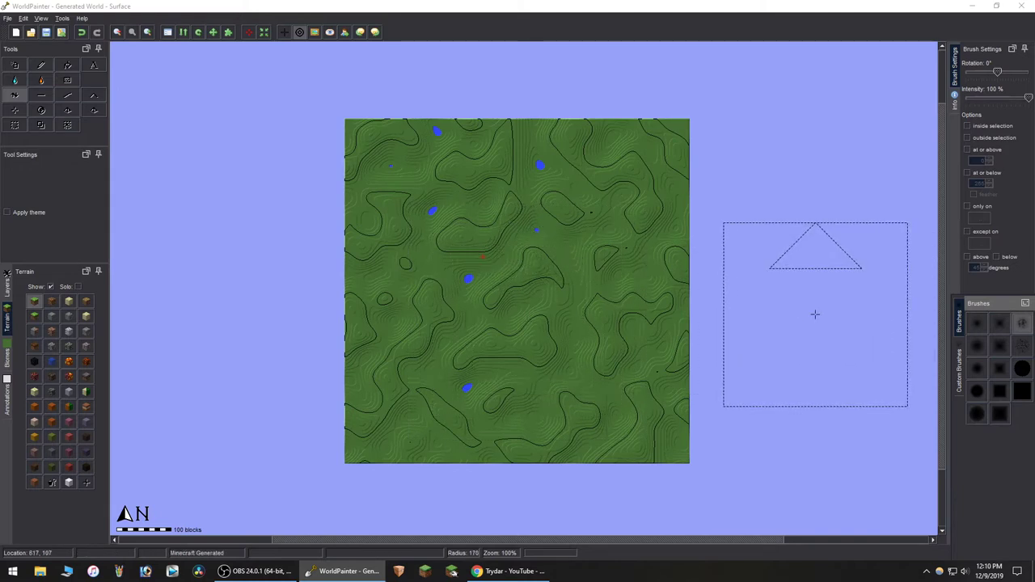
scroll(815, 314, down, 2)
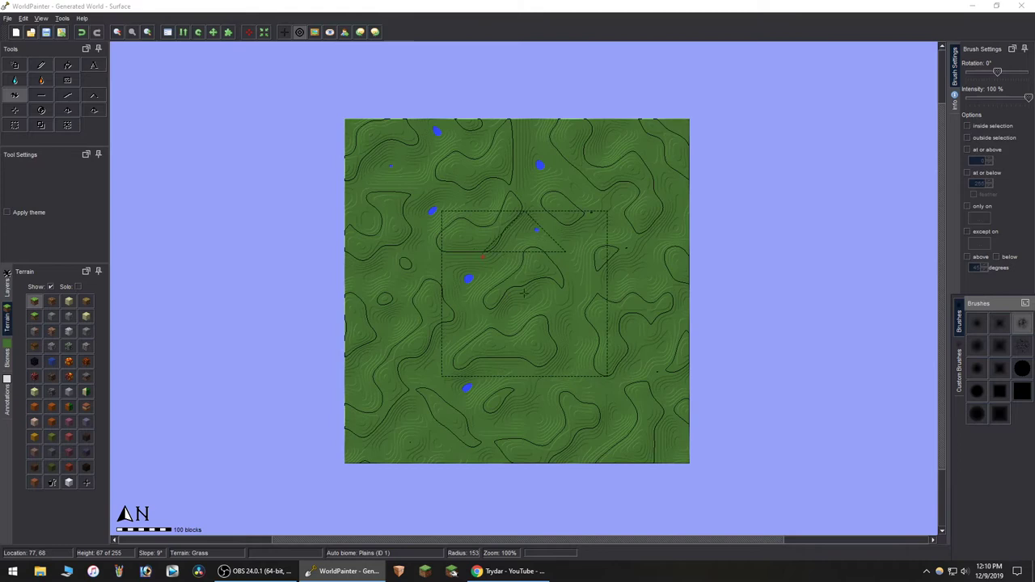
mouse_move(509, 299)
mouse_down()
mouse_move(488, 313)
mouse_move(477, 283)
mouse_move(486, 238)
mouse_move(526, 231)
mouse_move(586, 296)
mouse_move(578, 336)
mouse_move(440, 359)
mouse_move(485, 287)
mouse_move(484, 242)
mouse_move(526, 264)
mouse_move(518, 266)
mouse_move(596, 338)
mouse_move(558, 292)
mouse_move(570, 234)
mouse_move(485, 246)
mouse_move(404, 196)
mouse_up()
mouse_move(472, 253)
mouse_down()
mouse_move(489, 303)
mouse_move(436, 373)
mouse_move(472, 305)
mouse_move(509, 275)
mouse_move(473, 218)
mouse_move(550, 226)
mouse_move(612, 311)
mouse_move(517, 243)
mouse_up()
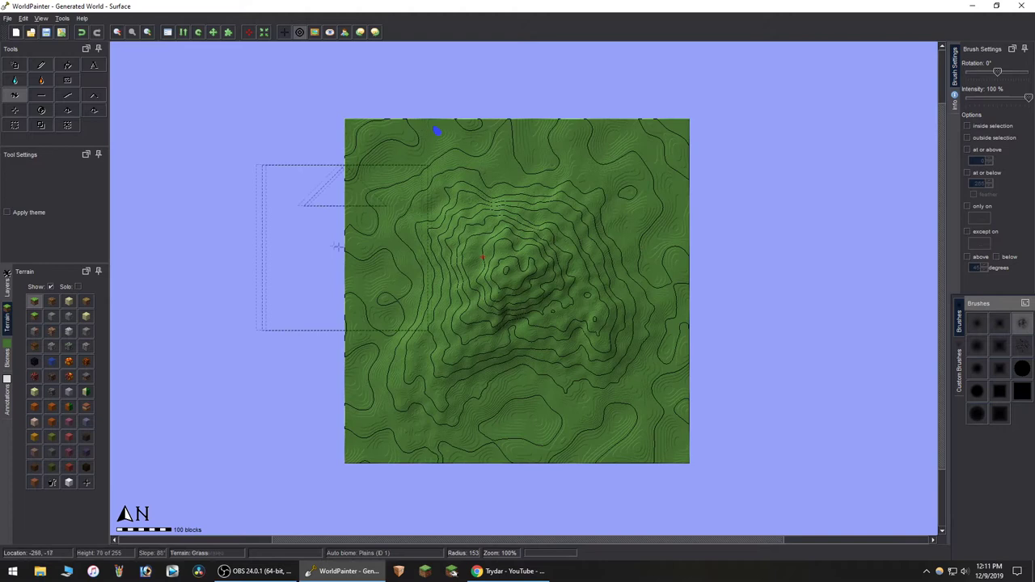
Step: Open the 3D view from the View menu, moved up-left and enlarged
click(42, 18)
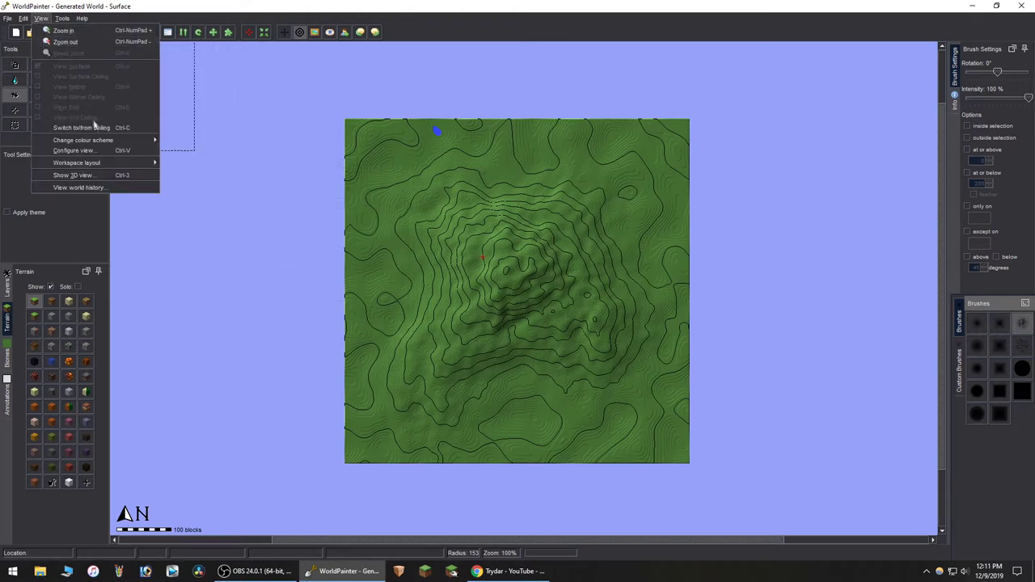
click(93, 175)
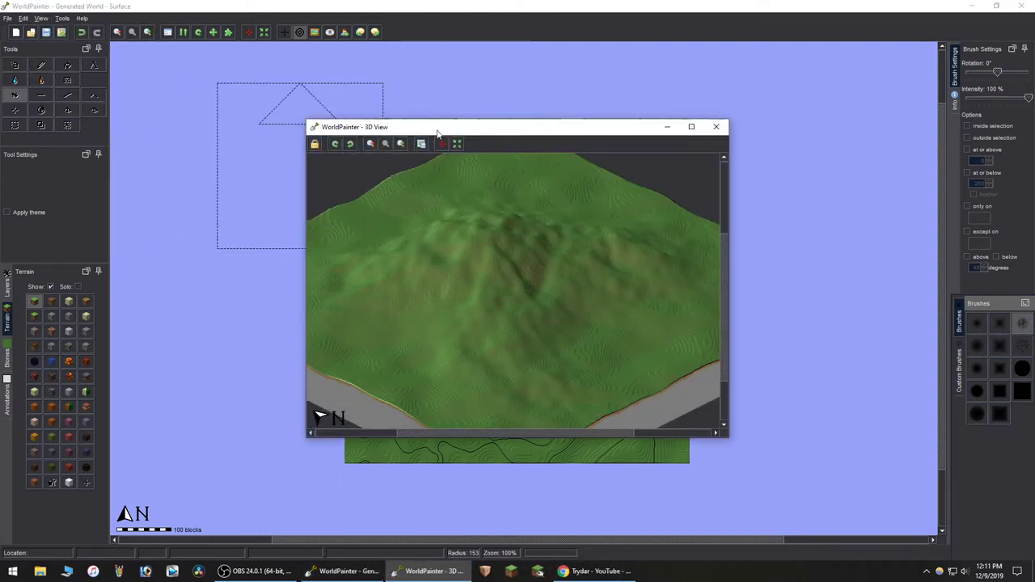
drag(439, 132, 284, 66)
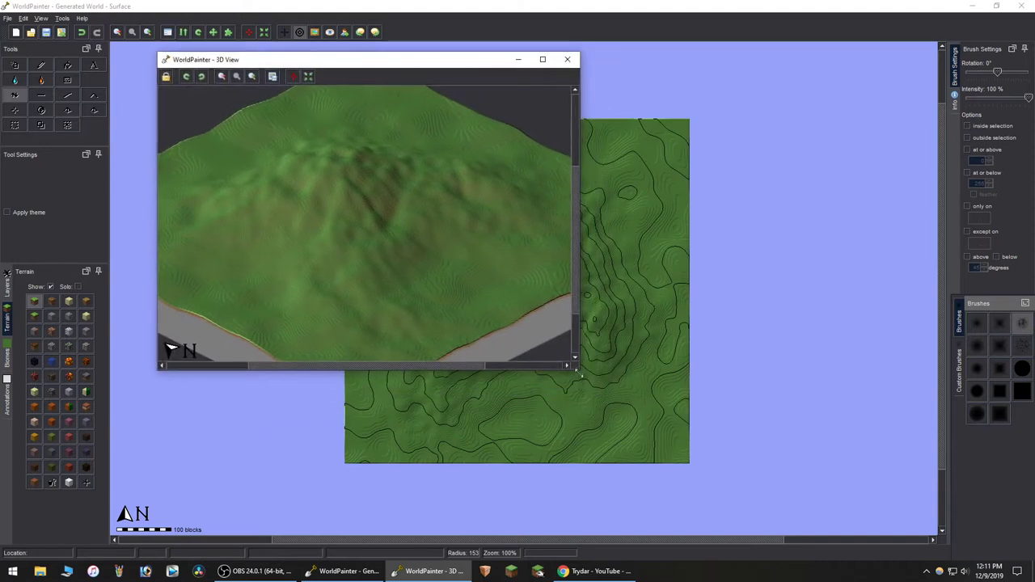
drag(579, 370, 825, 509)
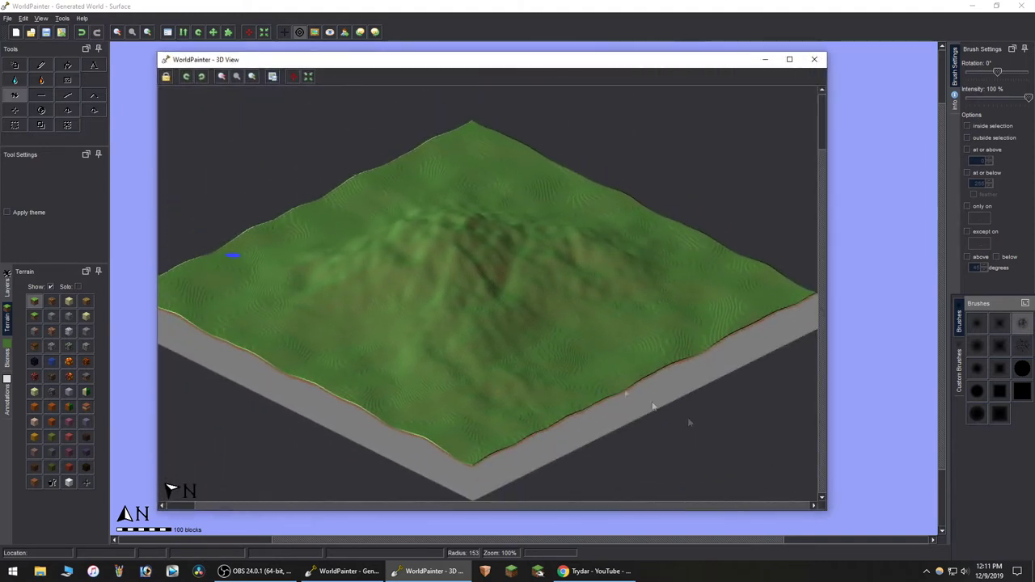
Step: Zoom the 3D view in on the terrain and its central hill
click(251, 78)
click(223, 76)
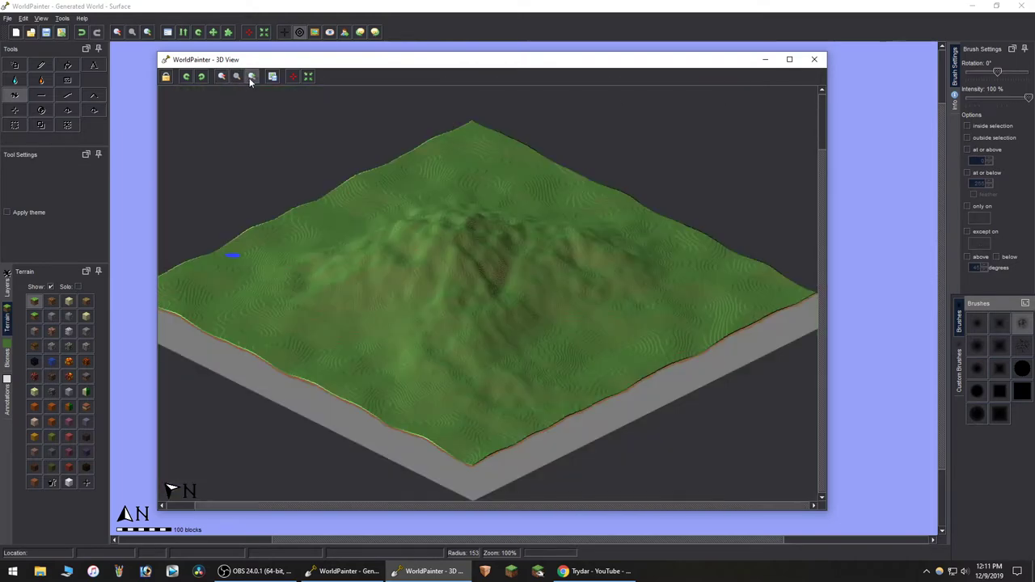
click(251, 78)
scroll(594, 350, down, 3)
Step: Set up the Flatten tool at 22% intensity with a smaller brush, map zoomed to 200%
click(841, 313)
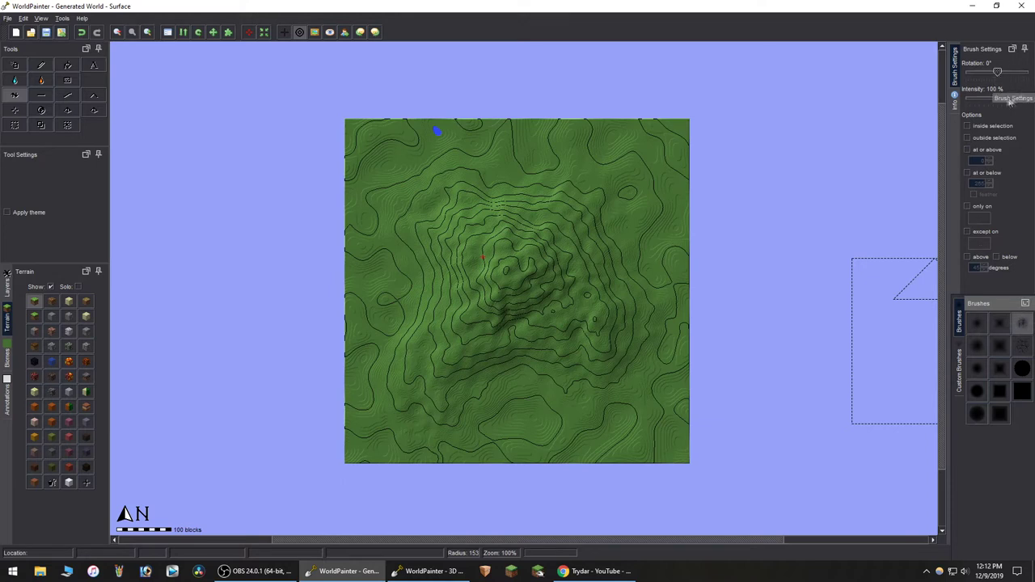
drag(1024, 98, 978, 96)
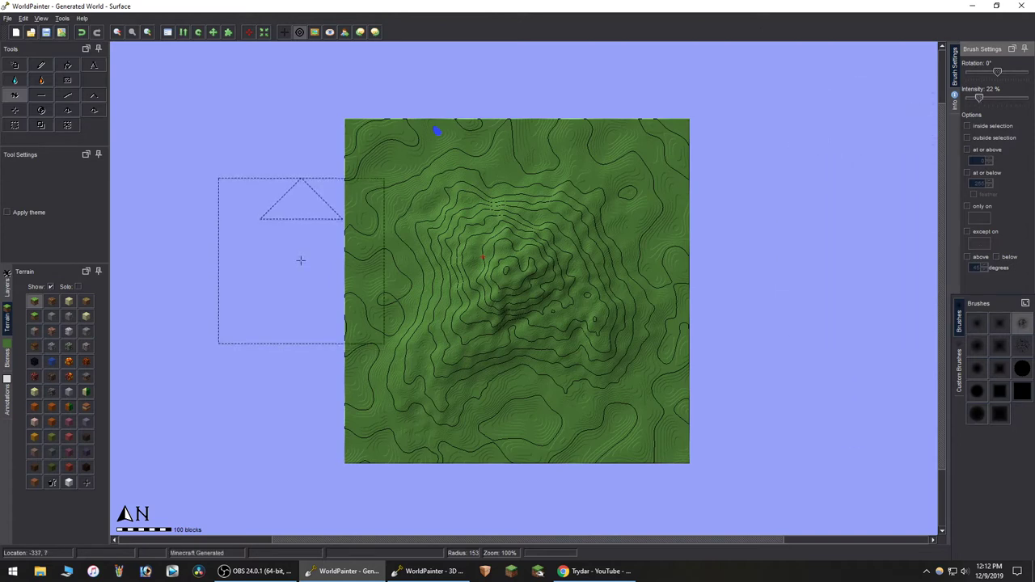
click(43, 98)
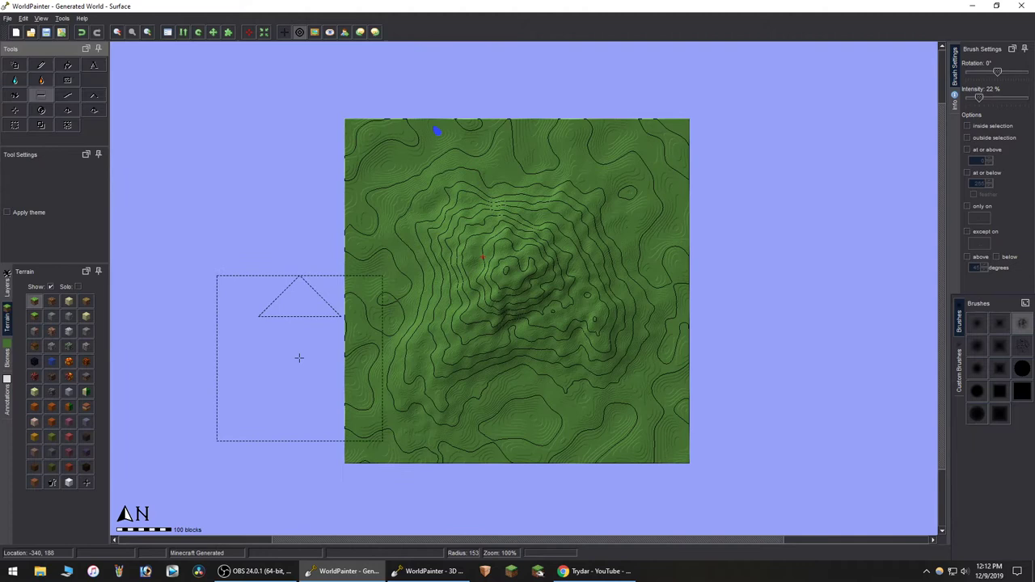
scroll(299, 357, down, 5)
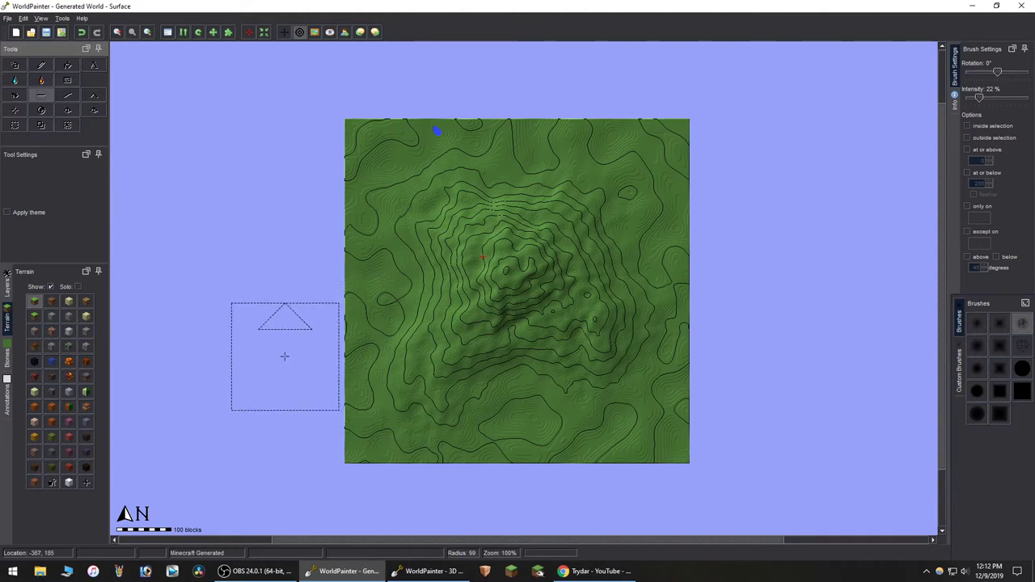
key(ctrl+plus)
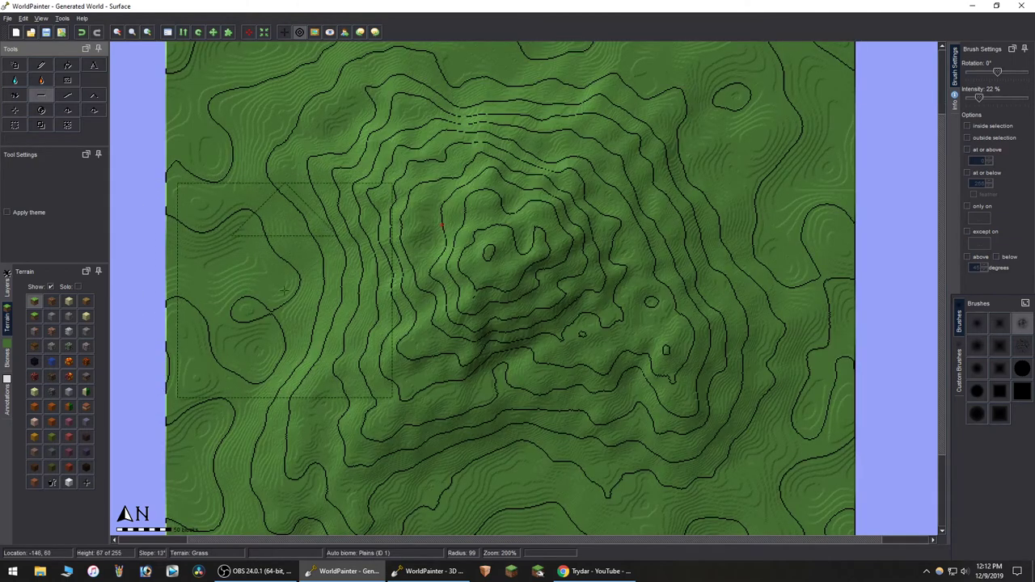
Step: Flatten the slopes west of the central hill and check them in the 3D view
mouse_move(291, 282)
mouse_down()
mouse_move(350, 287)
mouse_move(495, 242)
mouse_up()
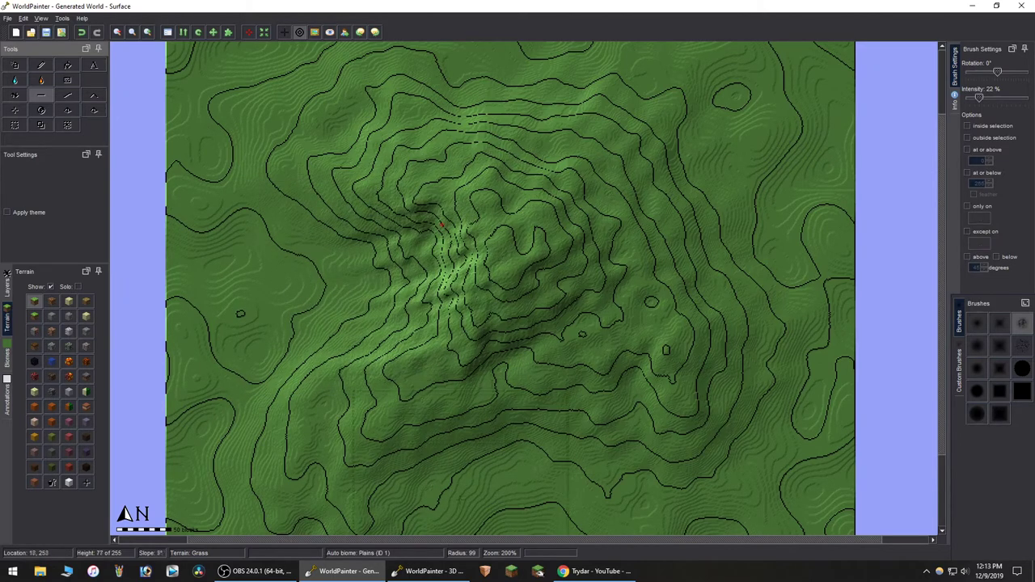
click(429, 571)
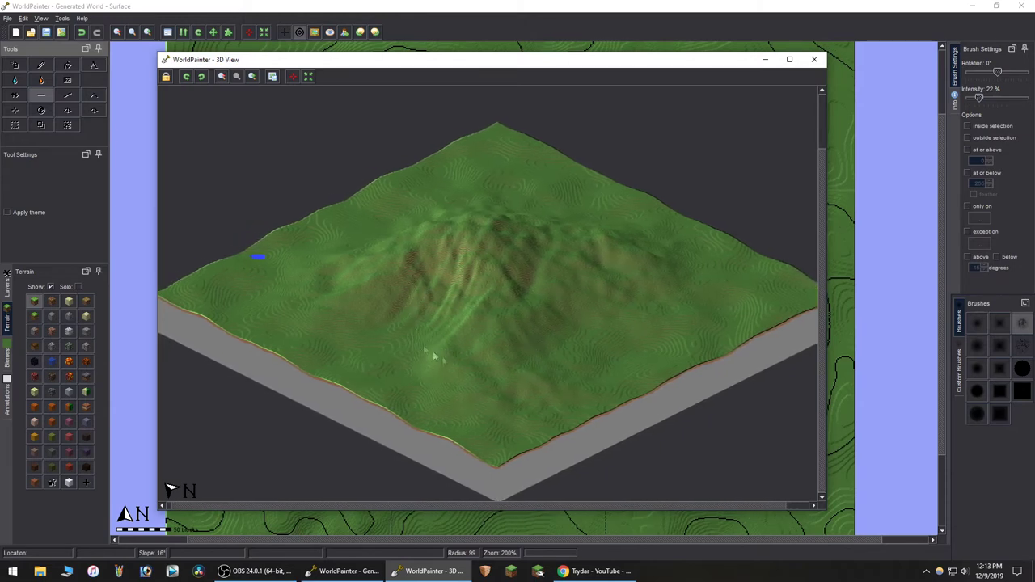
key(alt+Tab)
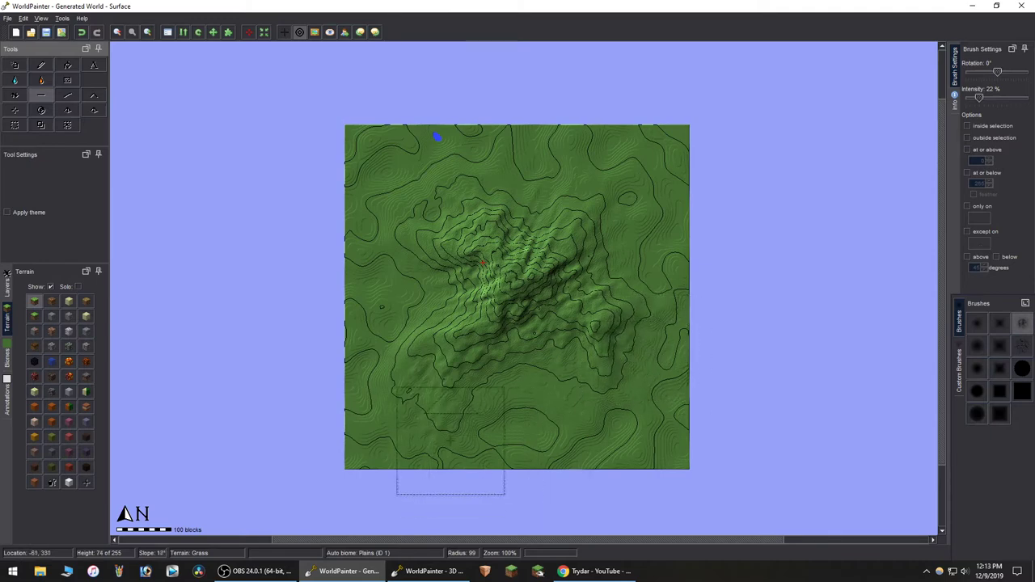
Step: Check the 3D view, then shrink the brush radius to 51 on the map
click(429, 571)
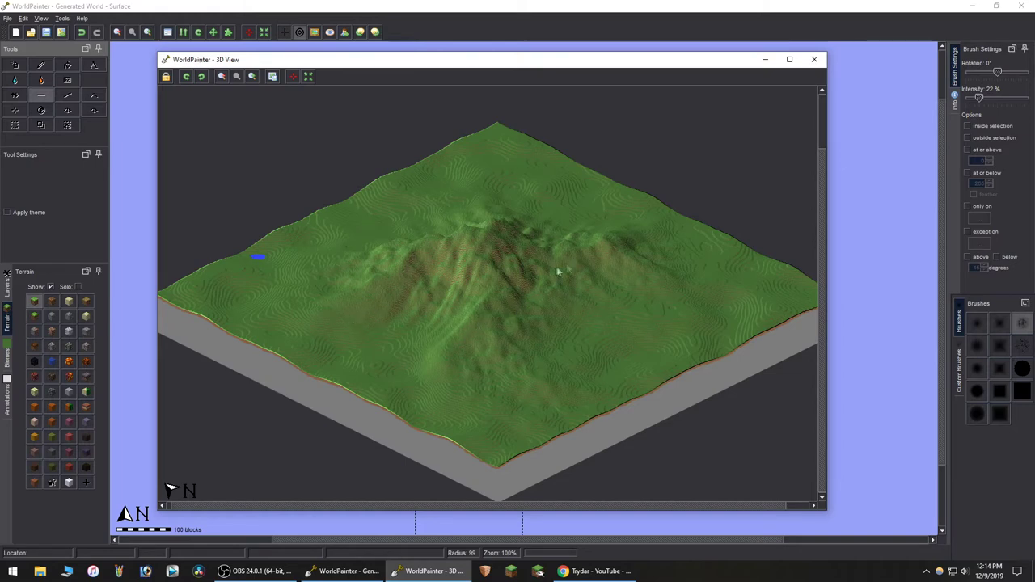
click(346, 571)
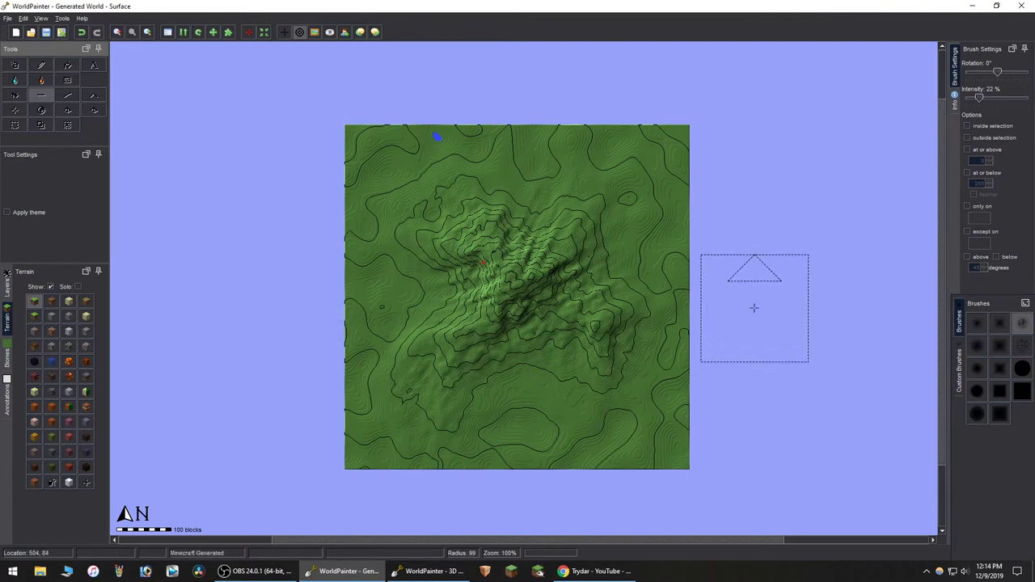
scroll(745, 319, down, 5)
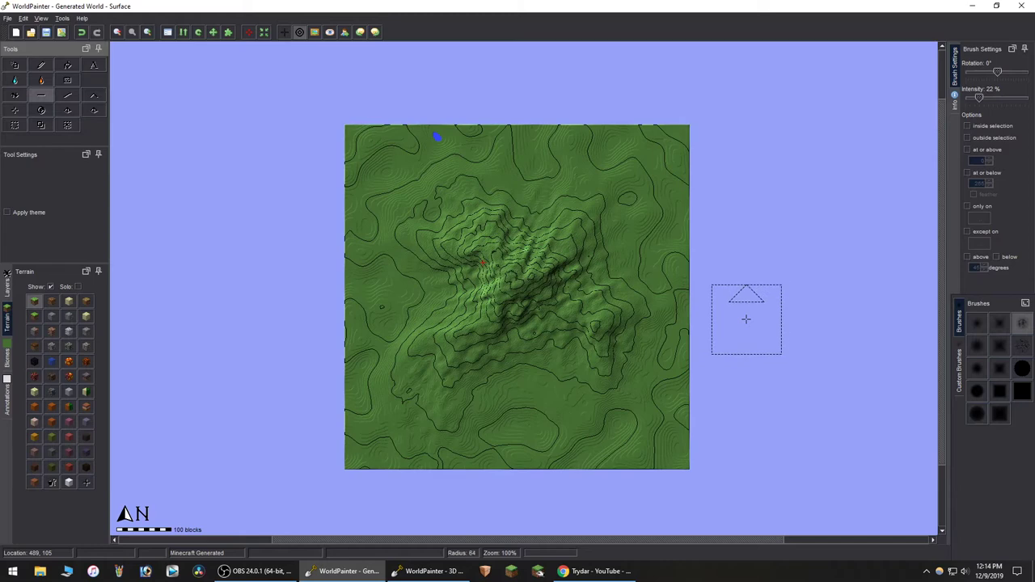
scroll(745, 319, down, 2)
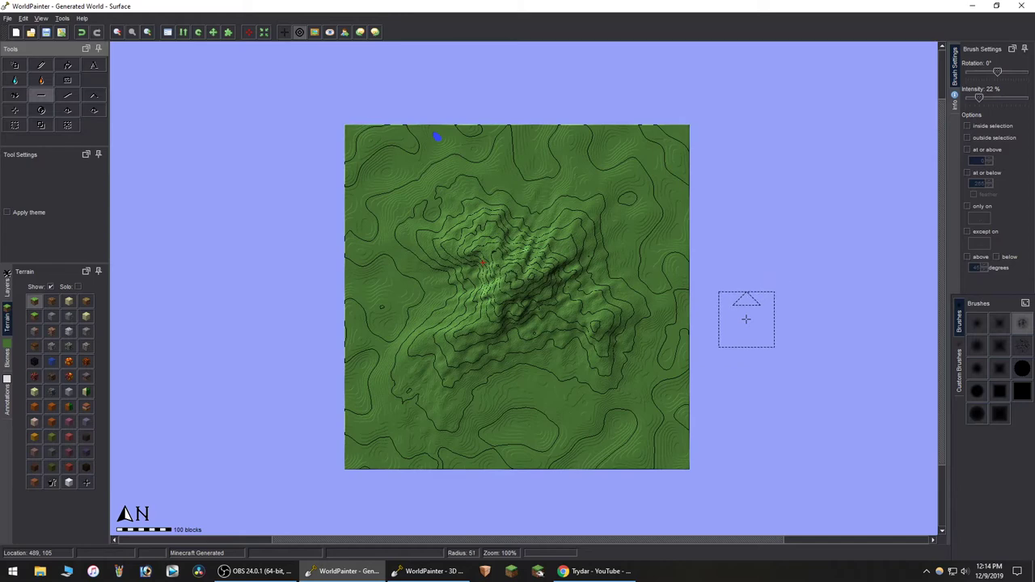
scroll(525, 283, up, 1)
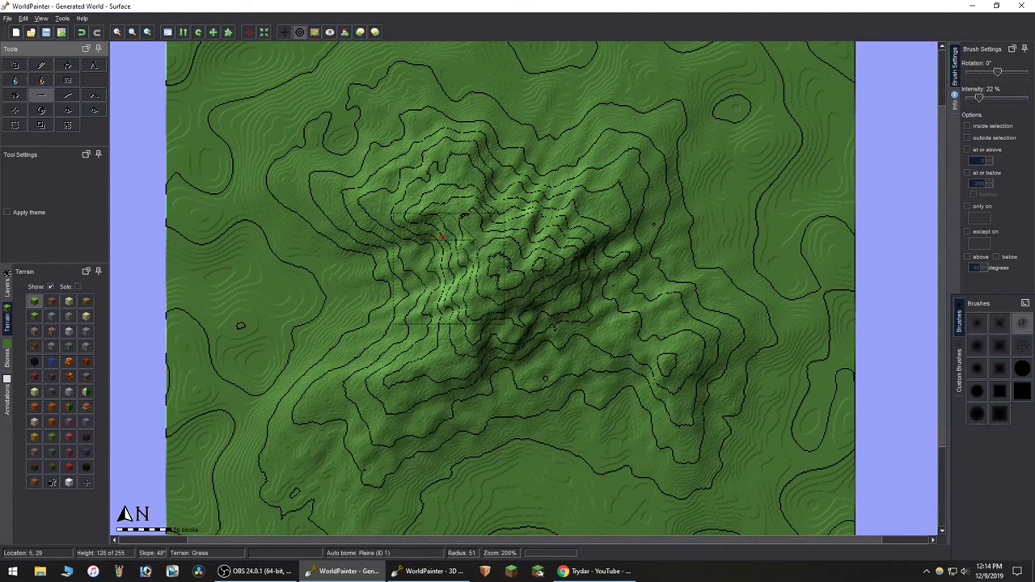
Step: Raise jagged ridges on the mountain's upper-left, north, right side and centre
mouse_move(447, 268)
mouse_down()
mouse_move(421, 292)
mouse_move(455, 296)
mouse_move(388, 284)
mouse_move(425, 273)
mouse_move(412, 282)
mouse_move(410, 254)
mouse_move(438, 239)
mouse_up()
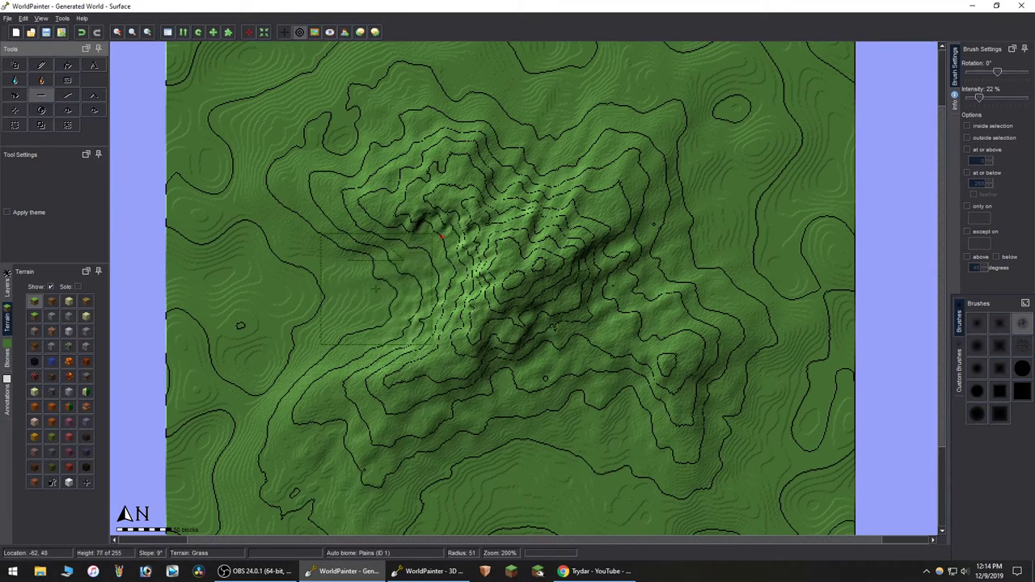
mouse_move(375, 289)
mouse_down()
mouse_move(400, 265)
mouse_move(363, 258)
mouse_move(374, 235)
mouse_move(324, 242)
mouse_move(334, 189)
mouse_move(323, 126)
mouse_move(316, 164)
mouse_move(340, 123)
mouse_move(387, 161)
mouse_move(406, 134)
mouse_move(371, 129)
mouse_move(408, 162)
mouse_up()
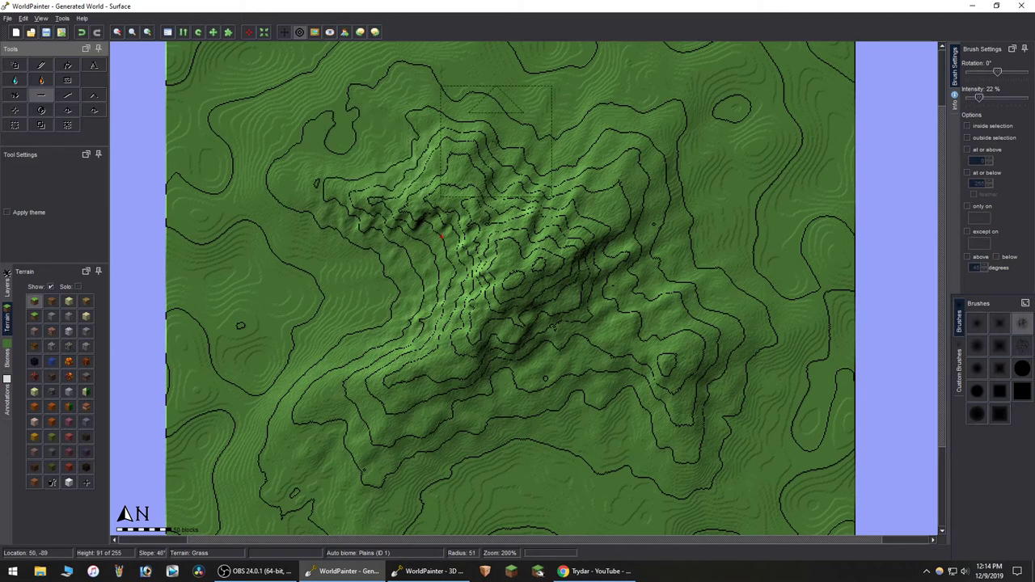
mouse_move(496, 141)
mouse_down()
mouse_move(458, 165)
mouse_move(533, 161)
mouse_move(526, 176)
mouse_move(539, 219)
mouse_move(552, 182)
mouse_up()
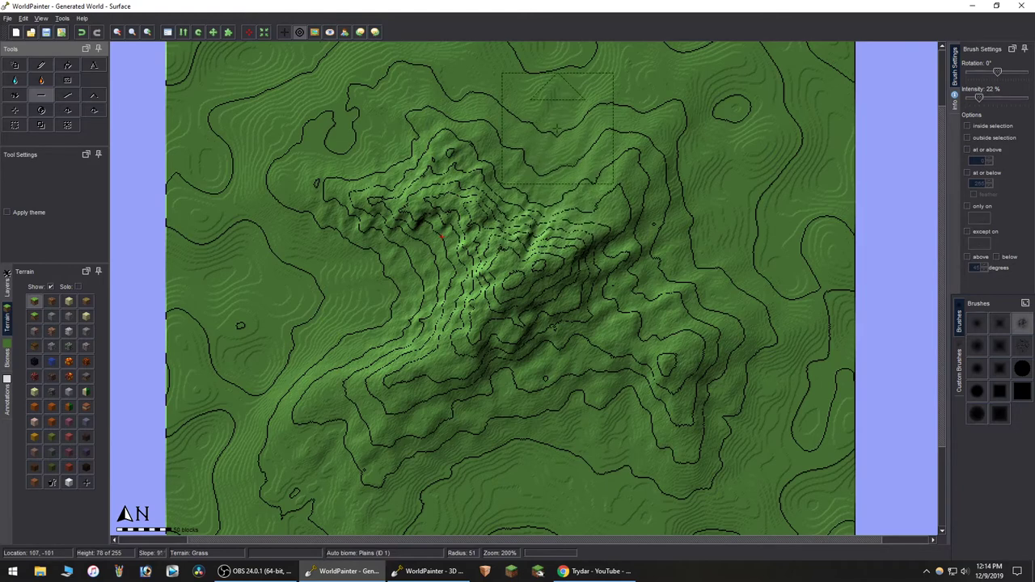
mouse_move(557, 130)
mouse_down()
mouse_move(586, 154)
mouse_move(570, 117)
mouse_move(550, 109)
mouse_move(531, 161)
mouse_up()
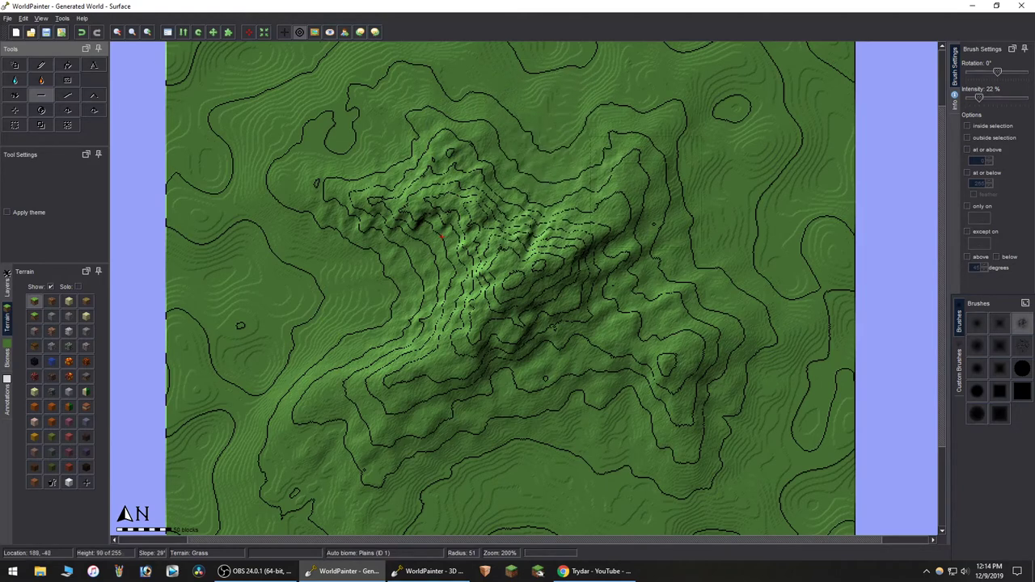
mouse_move(679, 147)
mouse_down()
mouse_move(691, 208)
mouse_move(659, 217)
mouse_move(639, 242)
mouse_move(645, 260)
mouse_move(577, 299)
mouse_up()
mouse_move(650, 295)
mouse_down()
mouse_move(663, 248)
mouse_move(602, 239)
mouse_up()
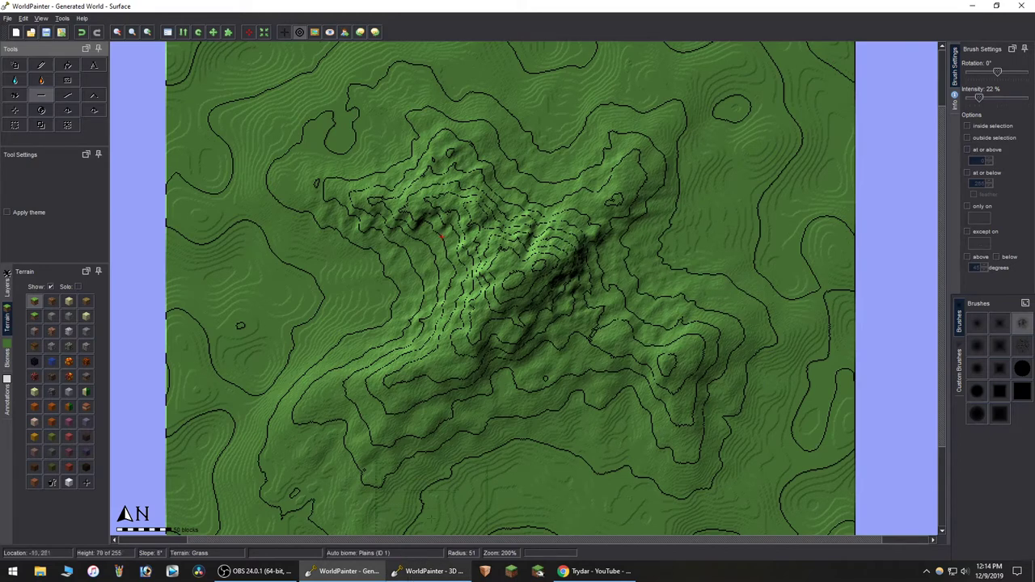
mouse_move(386, 339)
mouse_down()
mouse_move(356, 328)
mouse_move(376, 356)
mouse_move(373, 320)
mouse_move(417, 332)
mouse_move(433, 317)
mouse_move(421, 337)
mouse_up()
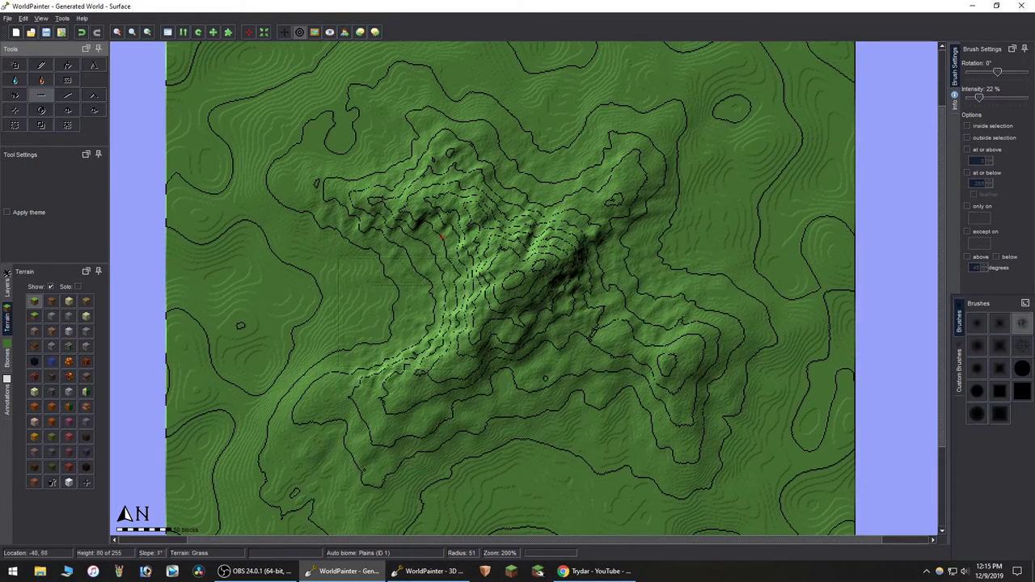
mouse_move(467, 283)
mouse_down()
mouse_move(477, 276)
mouse_move(372, 305)
mouse_move(404, 291)
mouse_move(453, 323)
mouse_up()
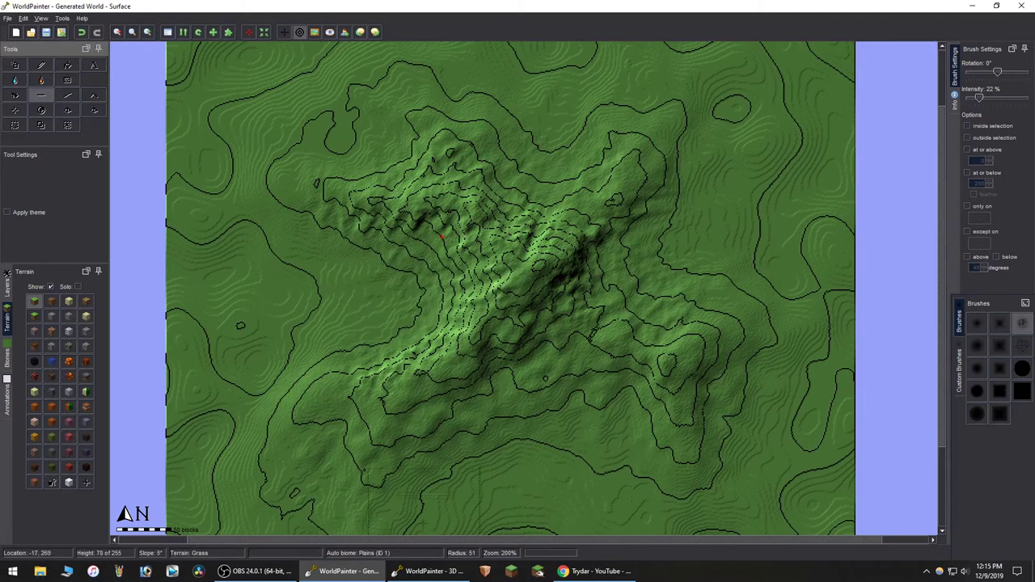
key(alt+Tab)
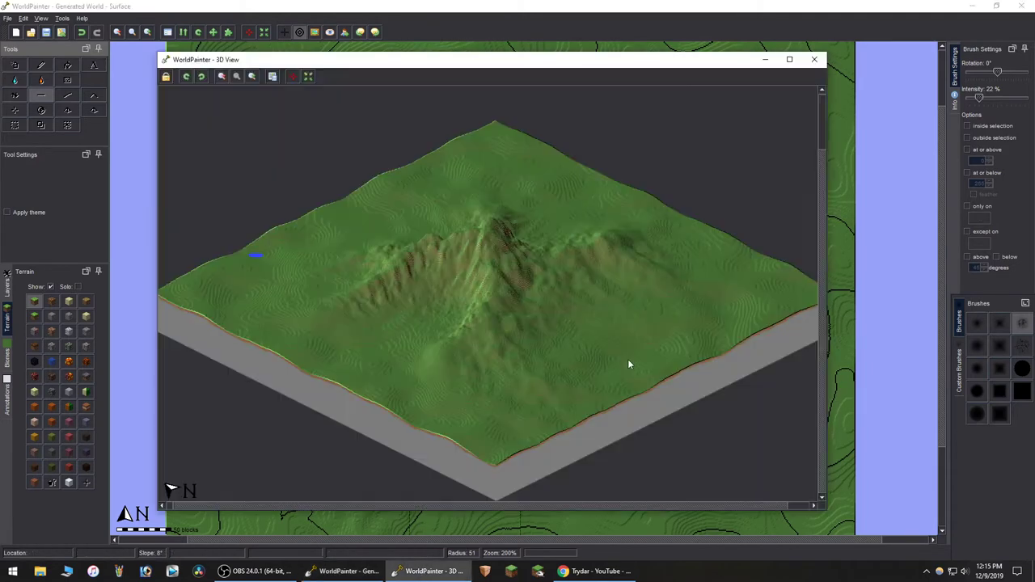
click(253, 76)
drag(652, 303, 612, 310)
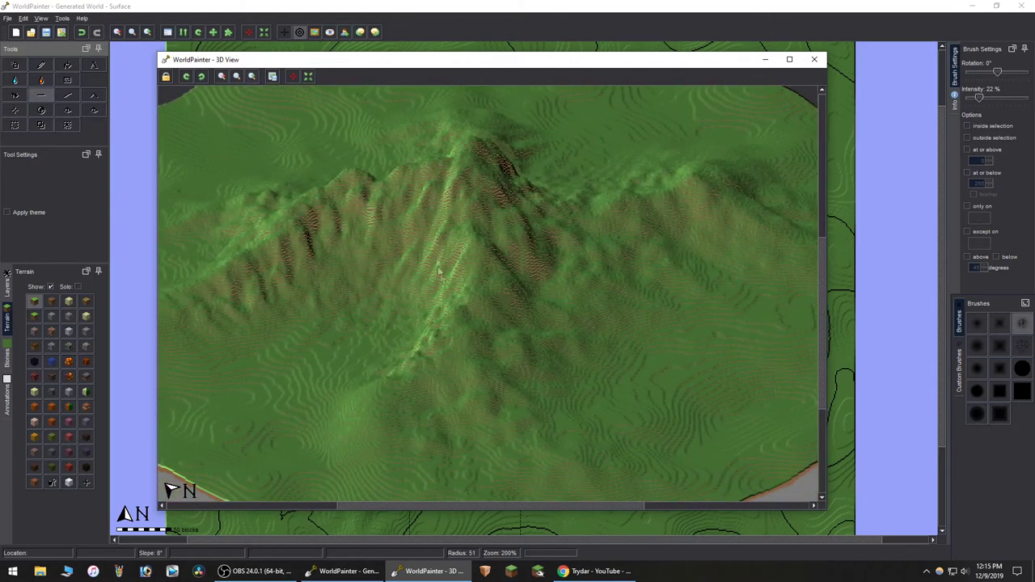
drag(404, 276, 352, 290)
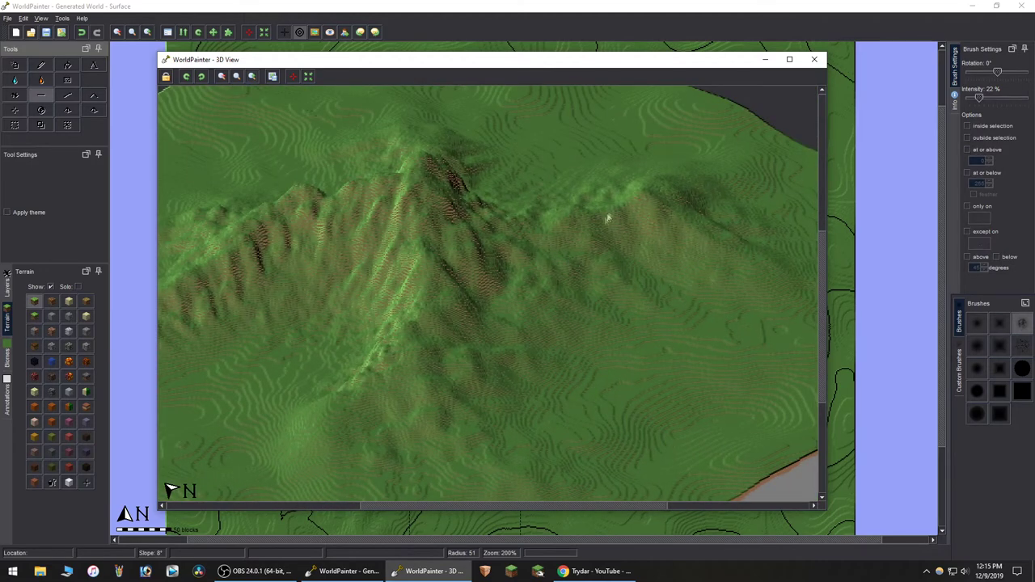
drag(590, 329, 616, 322)
key(alt+Tab)
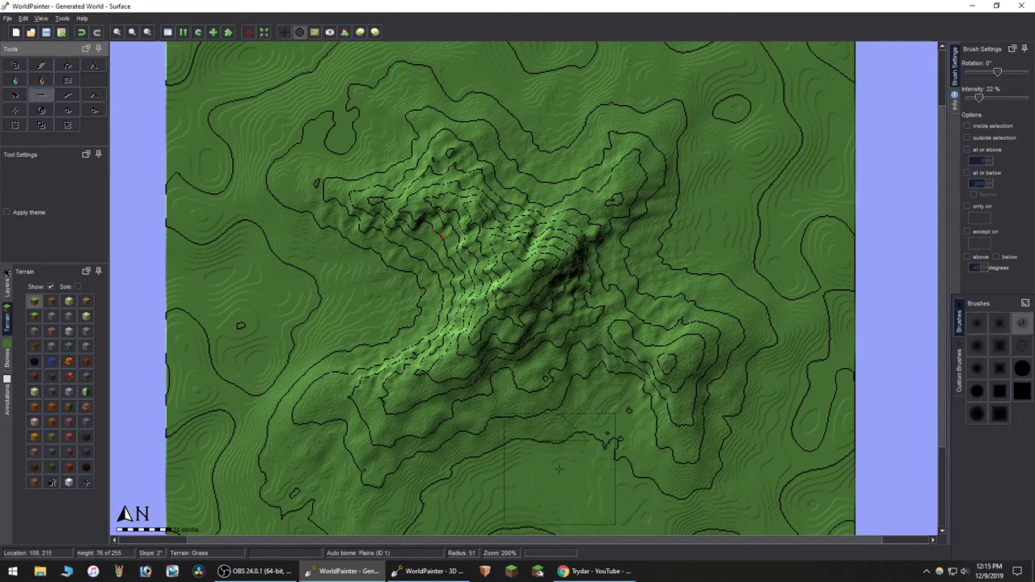
Step: Extend the central ridge south and reshape its lower-left flank and the eastern side
mouse_move(507, 449)
mouse_down()
mouse_move(484, 388)
mouse_move(543, 402)
mouse_move(537, 363)
mouse_move(524, 384)
mouse_move(527, 425)
mouse_move(526, 404)
mouse_move(499, 457)
mouse_move(435, 403)
mouse_up()
mouse_move(351, 435)
mouse_down()
mouse_move(242, 485)
mouse_move(315, 477)
mouse_move(341, 437)
mouse_move(372, 416)
mouse_move(299, 453)
mouse_move(260, 499)
mouse_move(217, 467)
mouse_move(308, 453)
mouse_move(453, 465)
mouse_move(493, 437)
mouse_move(460, 403)
mouse_move(590, 413)
mouse_move(612, 402)
mouse_up()
mouse_move(757, 398)
mouse_down()
mouse_move(709, 379)
mouse_move(812, 382)
mouse_move(750, 362)
mouse_move(752, 396)
mouse_move(707, 413)
mouse_move(721, 266)
mouse_move(703, 314)
mouse_move(714, 258)
mouse_up()
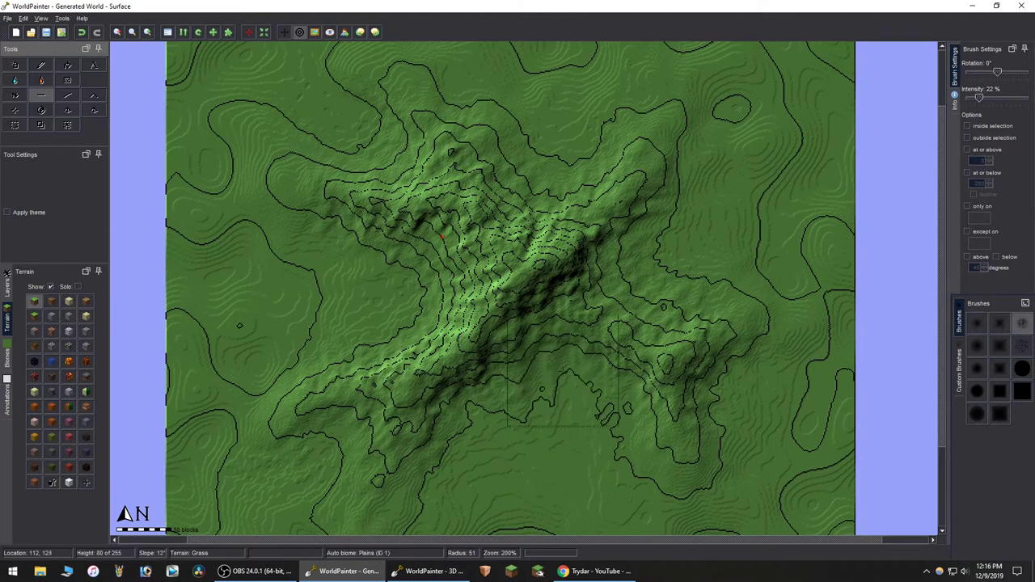
key(ctrl+3)
click(222, 77)
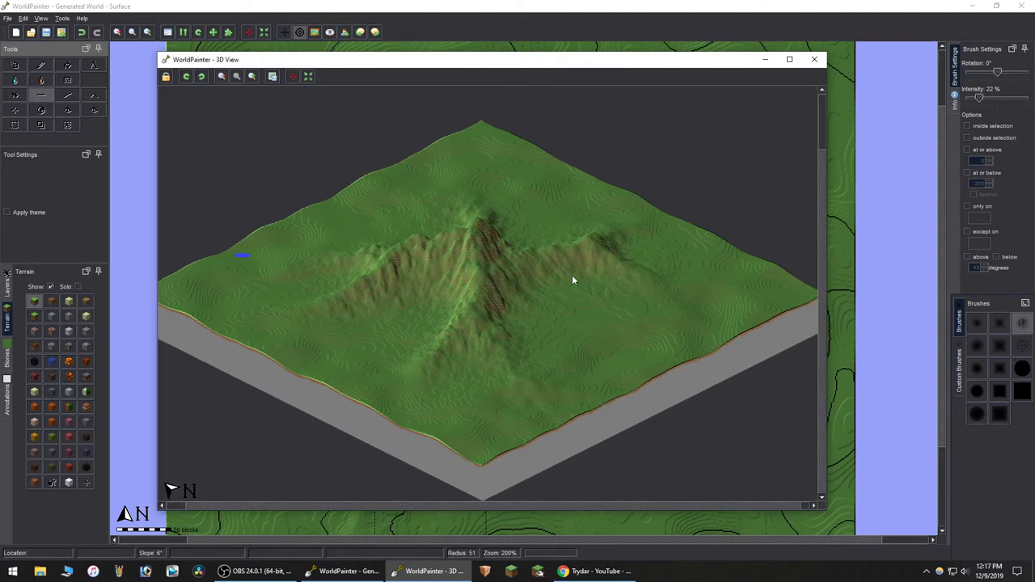
key(alt+Tab)
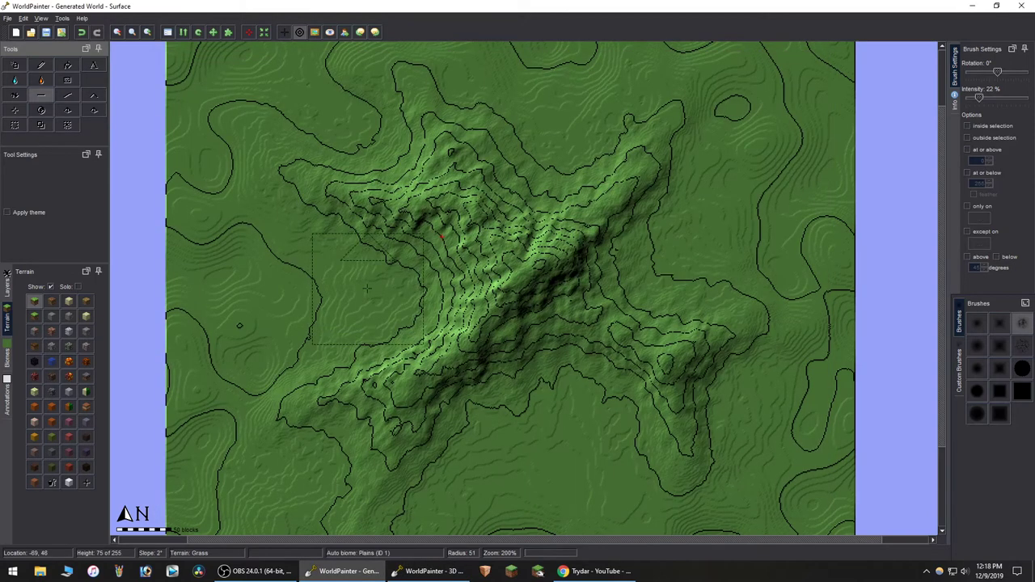
Step: Set Spray Paint to Rock with a Constant Square brush, slopes above 45 degrees, radius 105
click(16, 67)
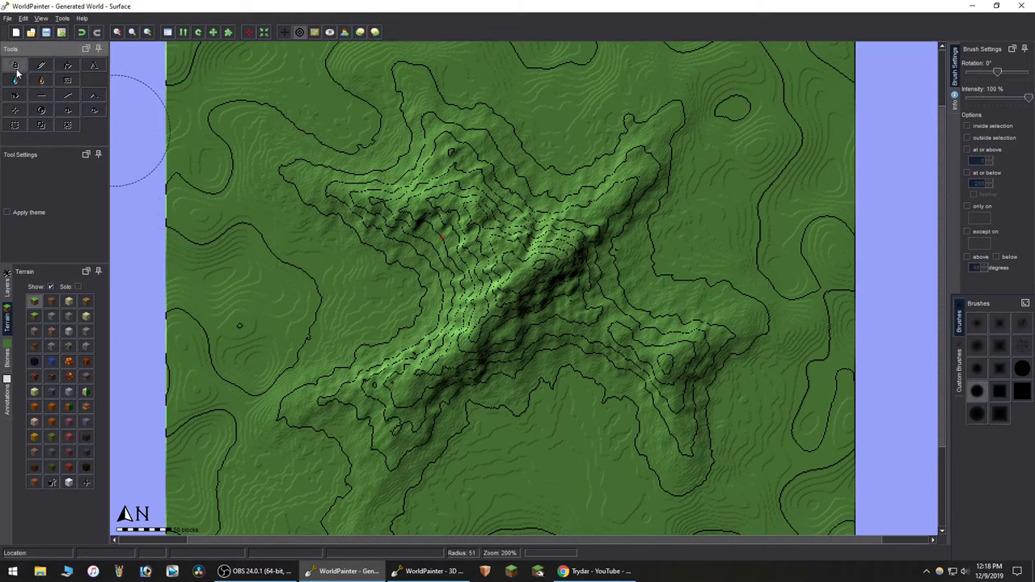
click(68, 317)
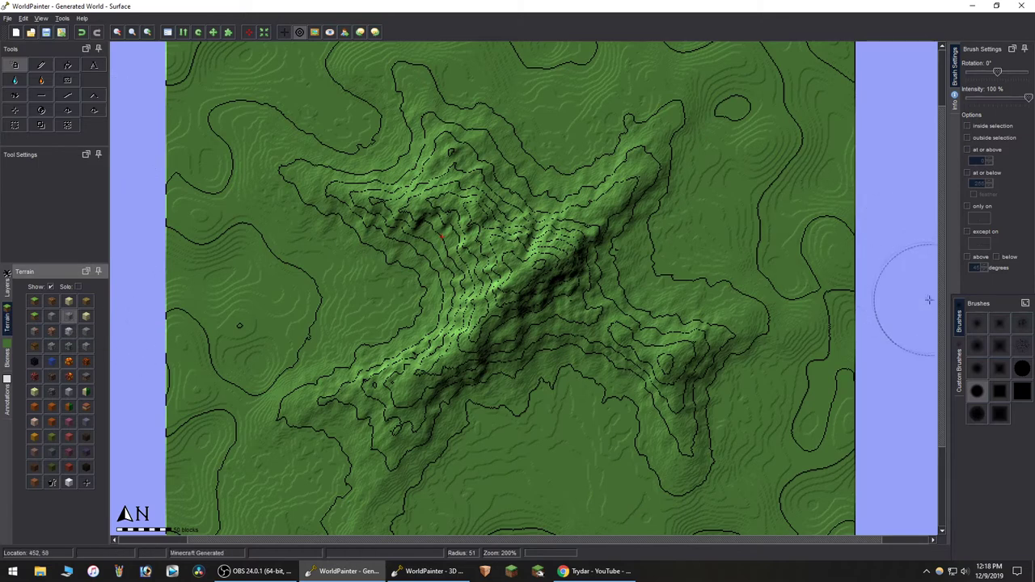
click(1021, 395)
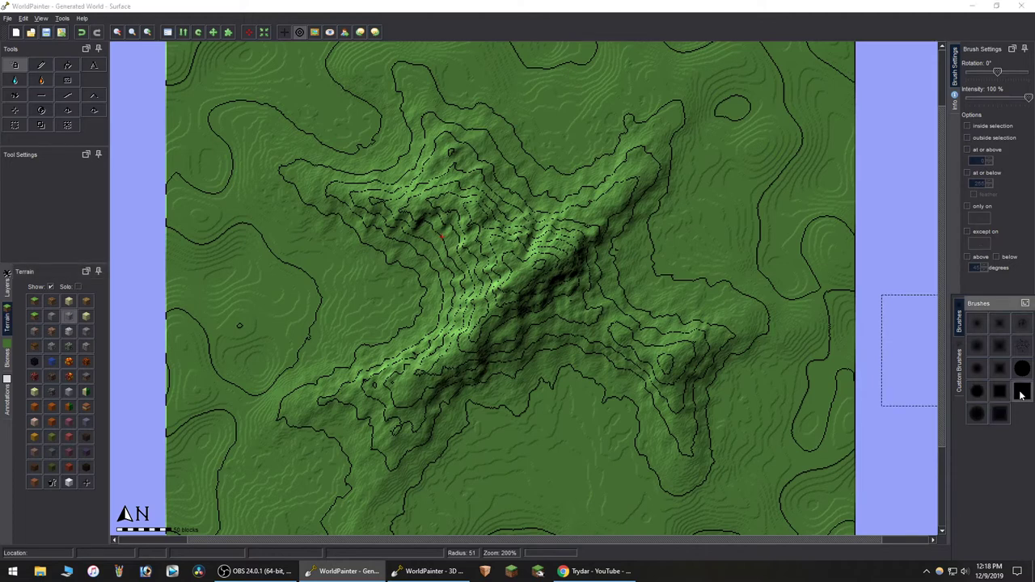
click(982, 258)
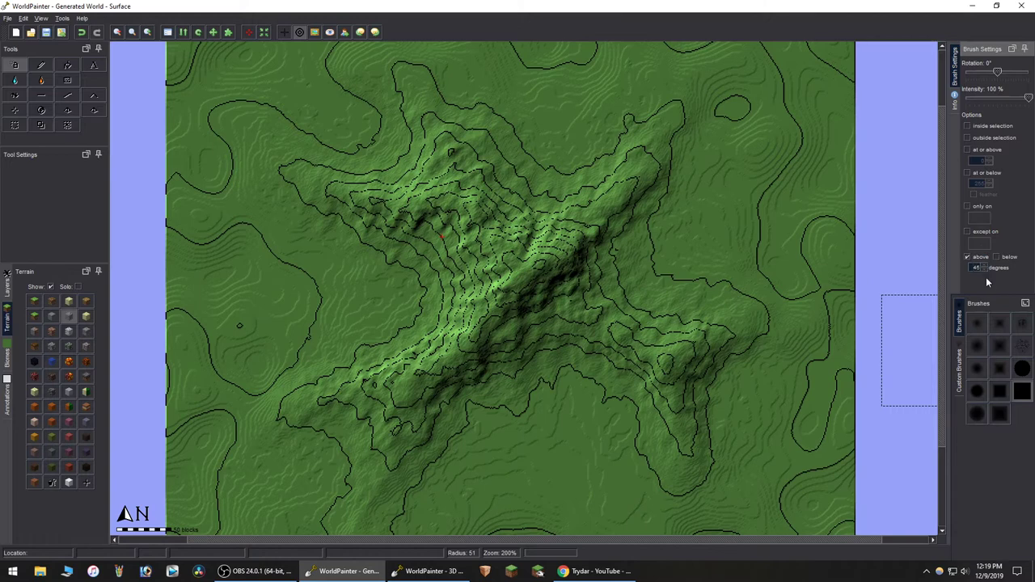
scroll(885, 279, up, 5)
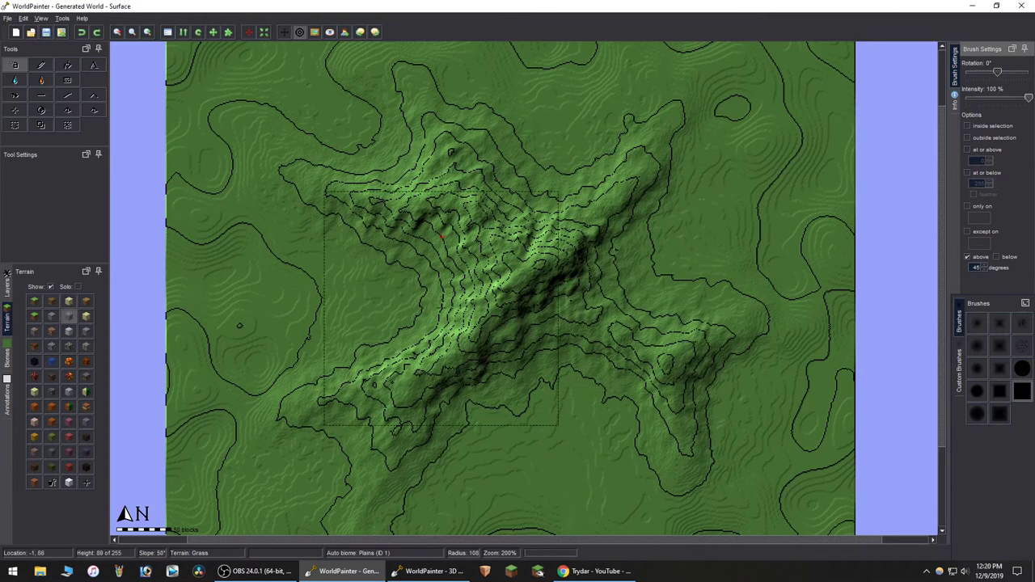
Step: Spray rock over the mountain's steep slopes and inspect it zoomed in the 3D view
mouse_move(440, 307)
mouse_down()
mouse_move(361, 306)
mouse_move(360, 274)
mouse_move(364, 231)
mouse_move(432, 192)
mouse_up()
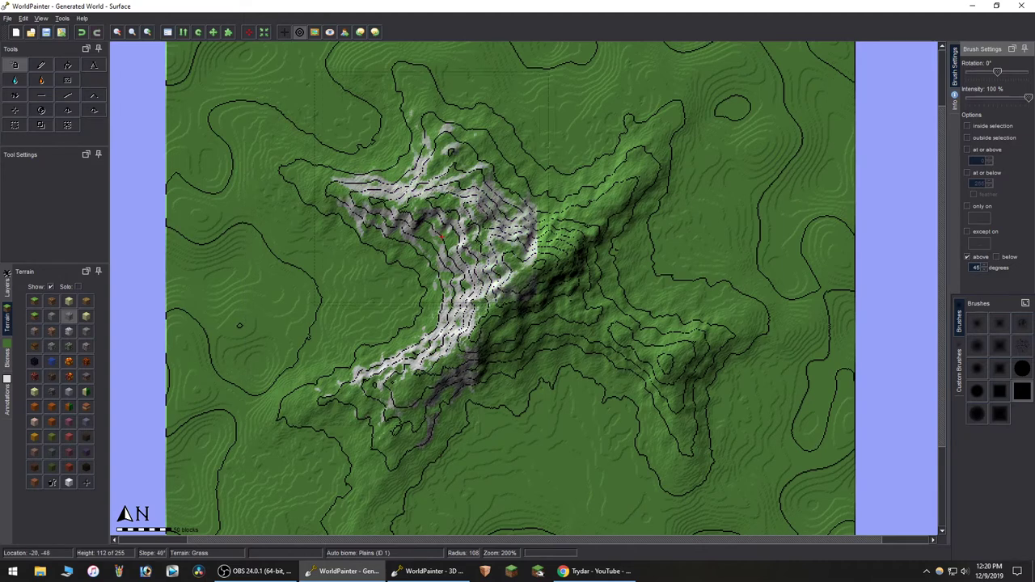
mouse_move(453, 242)
mouse_down()
mouse_move(566, 218)
mouse_move(639, 323)
mouse_move(638, 380)
mouse_move(485, 437)
mouse_up()
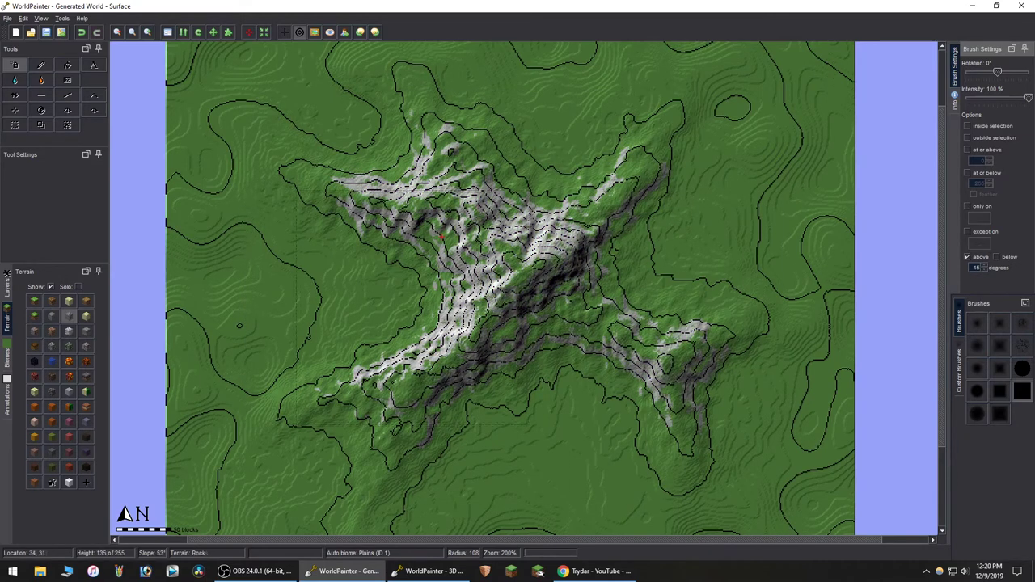
click(433, 571)
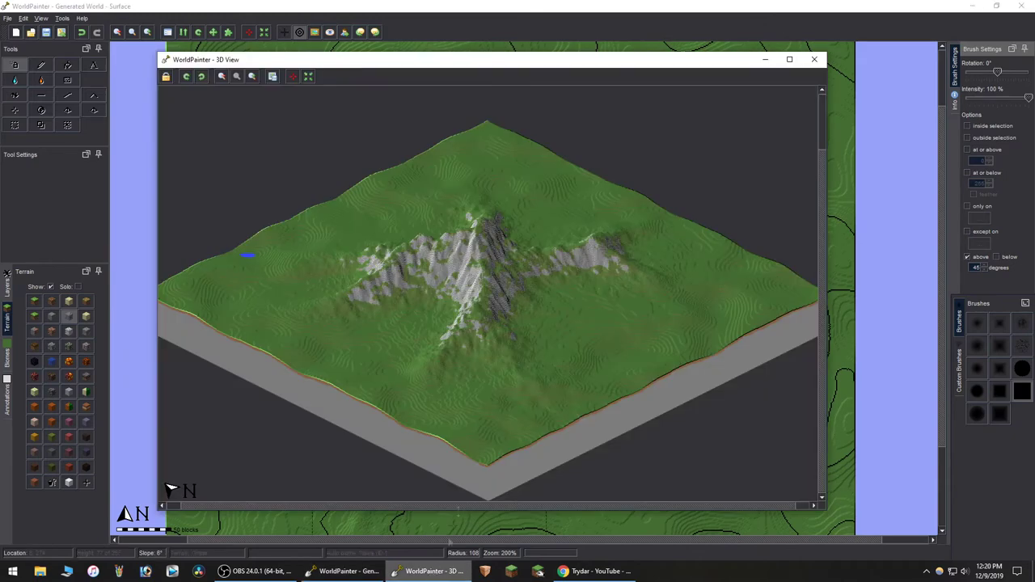
click(252, 76)
click(252, 76)
drag(626, 307, 641, 342)
key(alt+Tab)
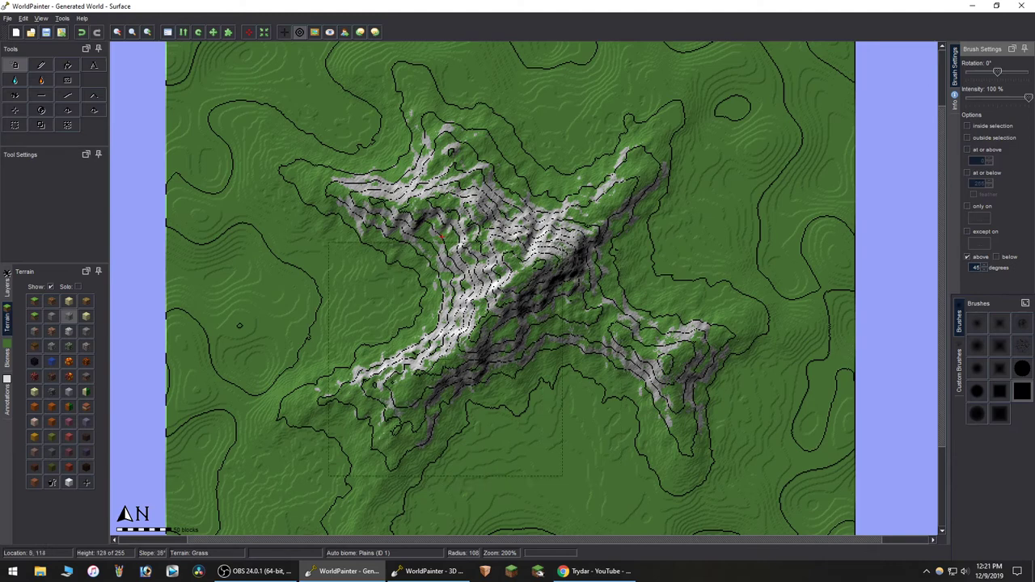
Step: Choose Deep Snow, remove the slope limit, and restrict painting to Grass terrain only
click(70, 483)
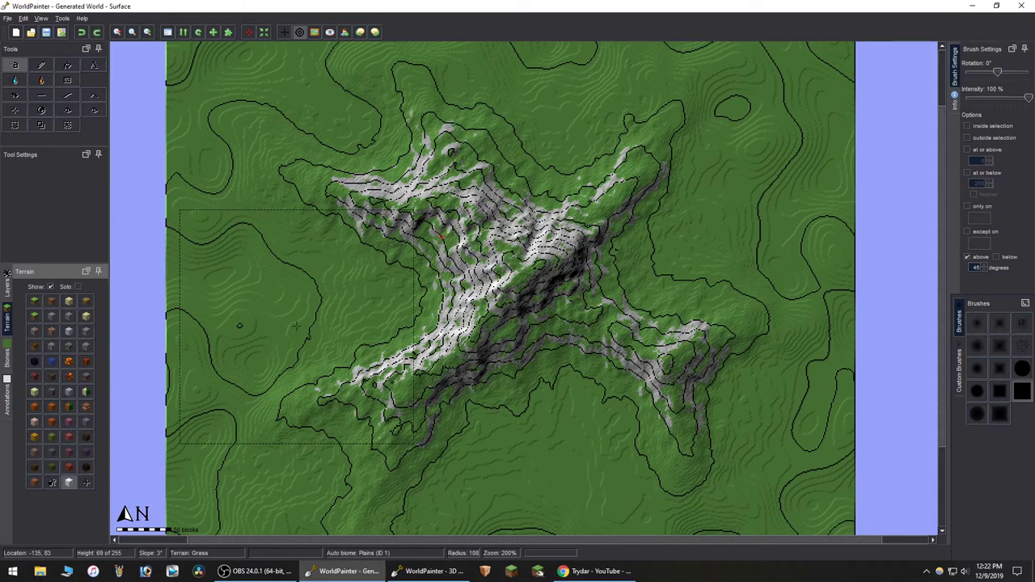
click(980, 258)
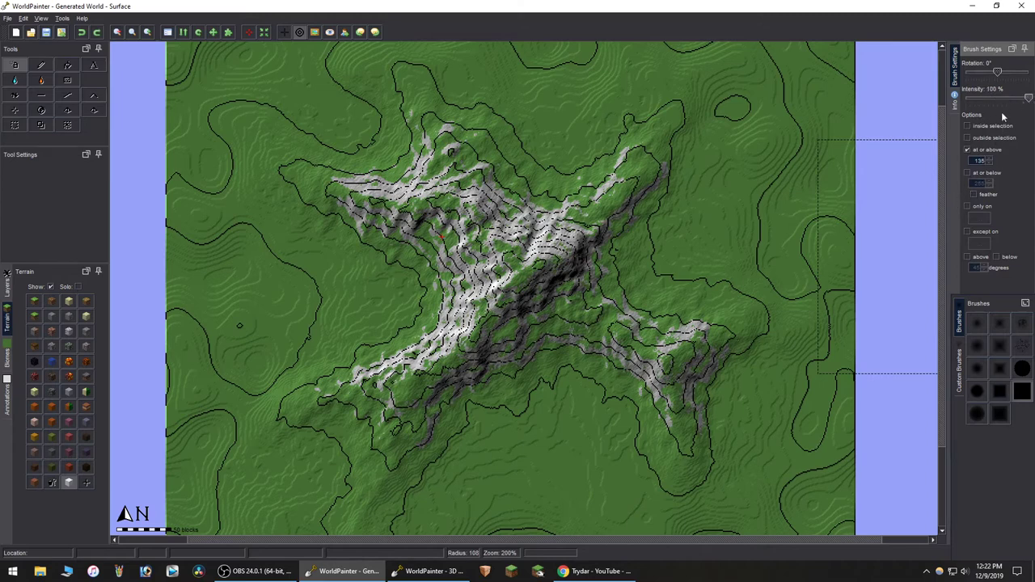
click(982, 207)
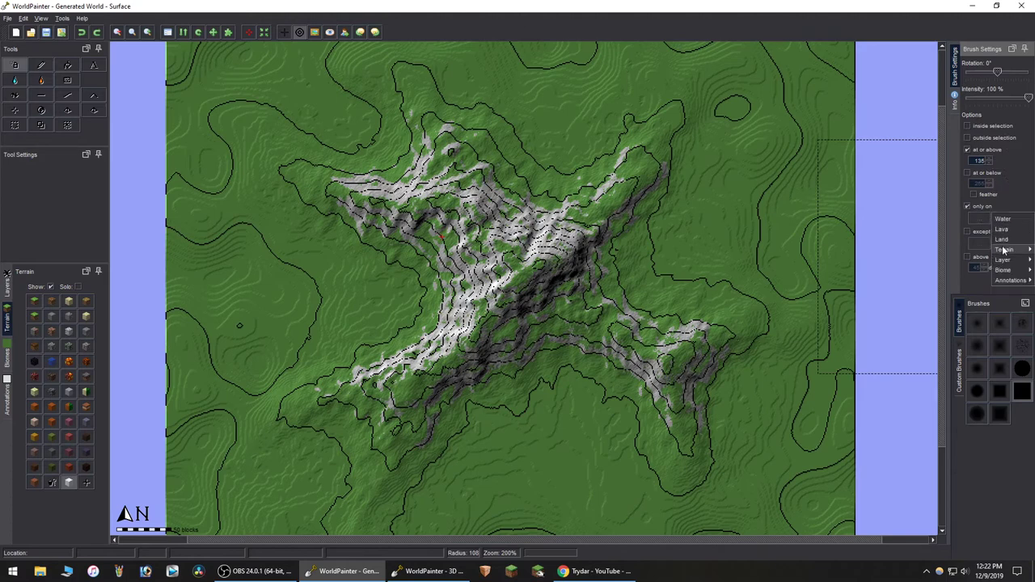
mouse_move(1003, 252)
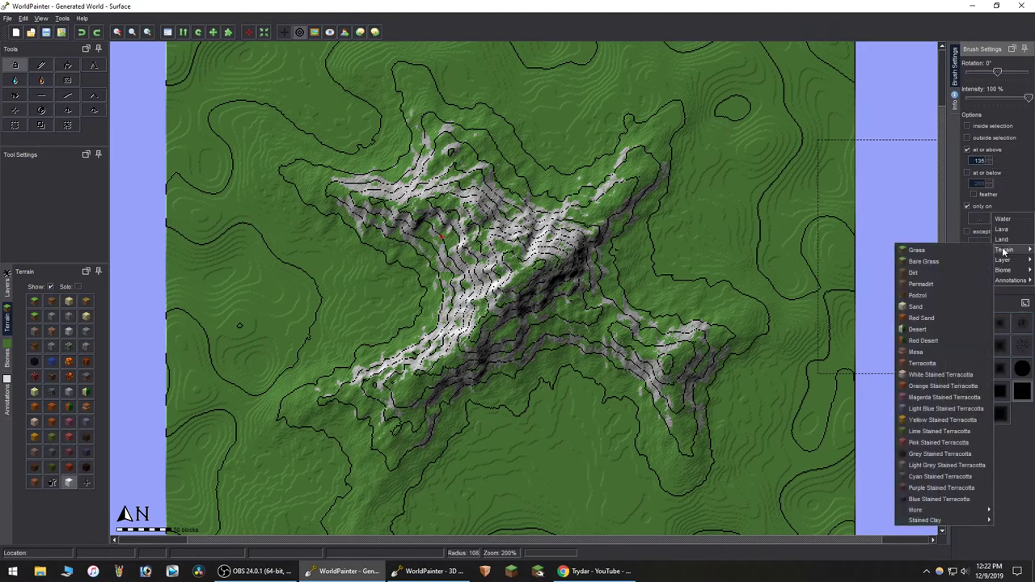
click(952, 252)
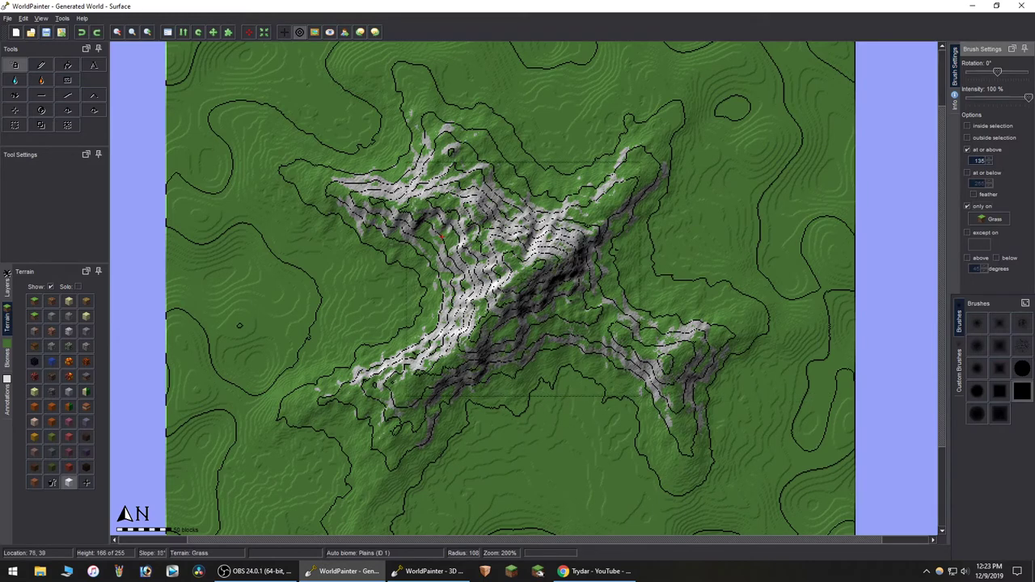
click(576, 313)
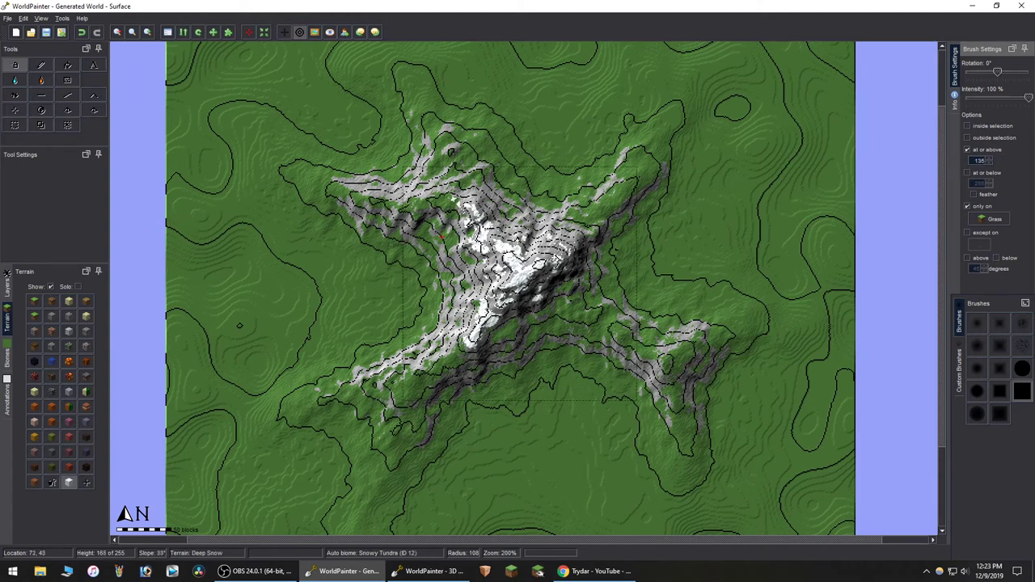
click(429, 571)
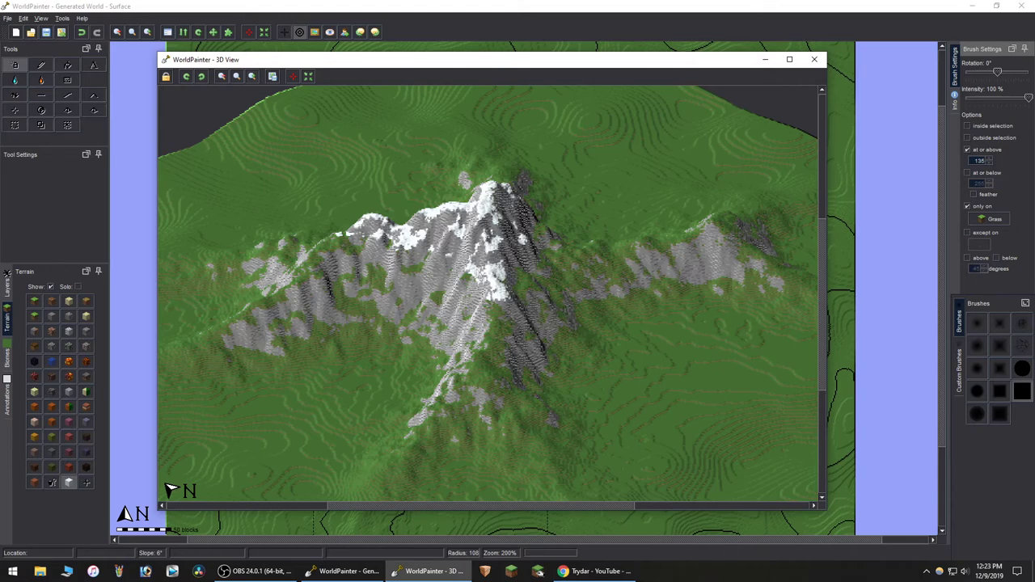
drag(608, 343, 613, 317)
key(alt+Tab)
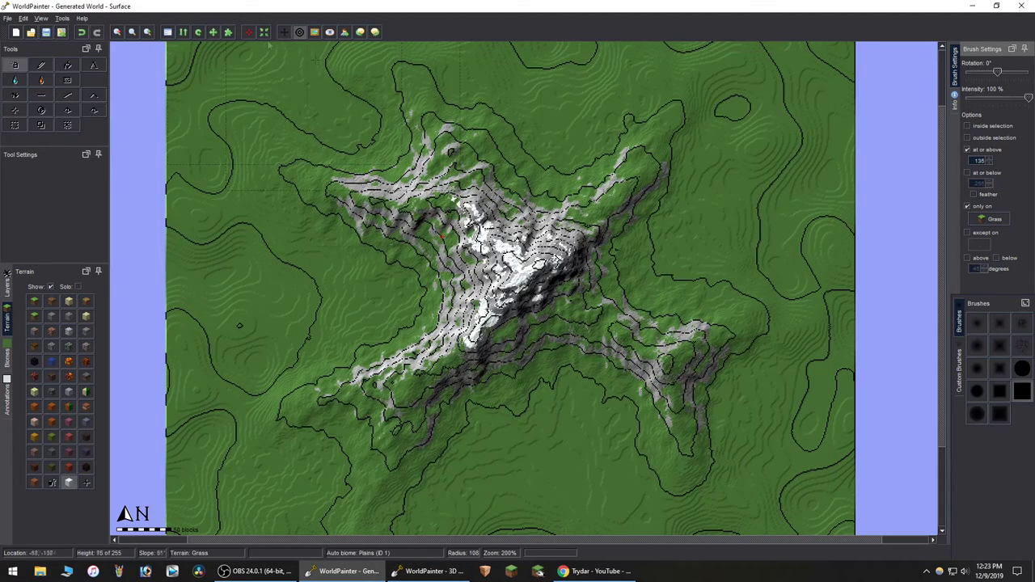
Step: Flood the low ground beside the mountain with water up to level 78
click(118, 32)
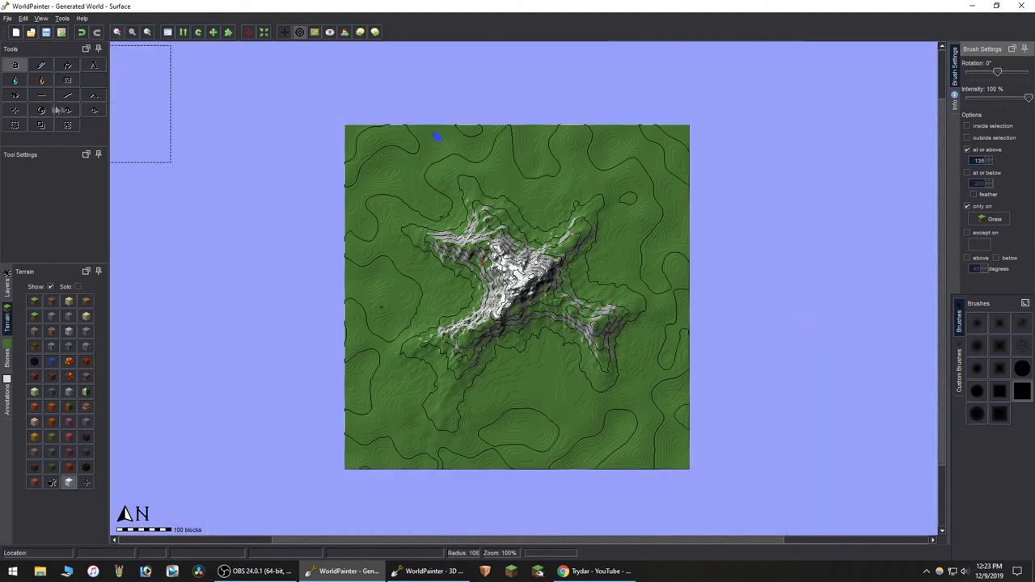
click(15, 82)
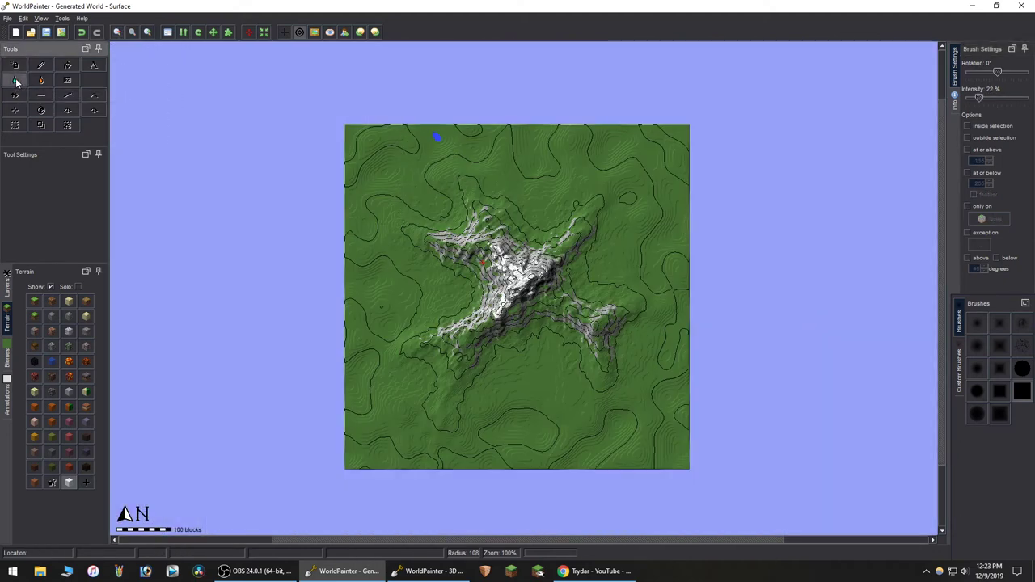
scroll(380, 291, up, 1)
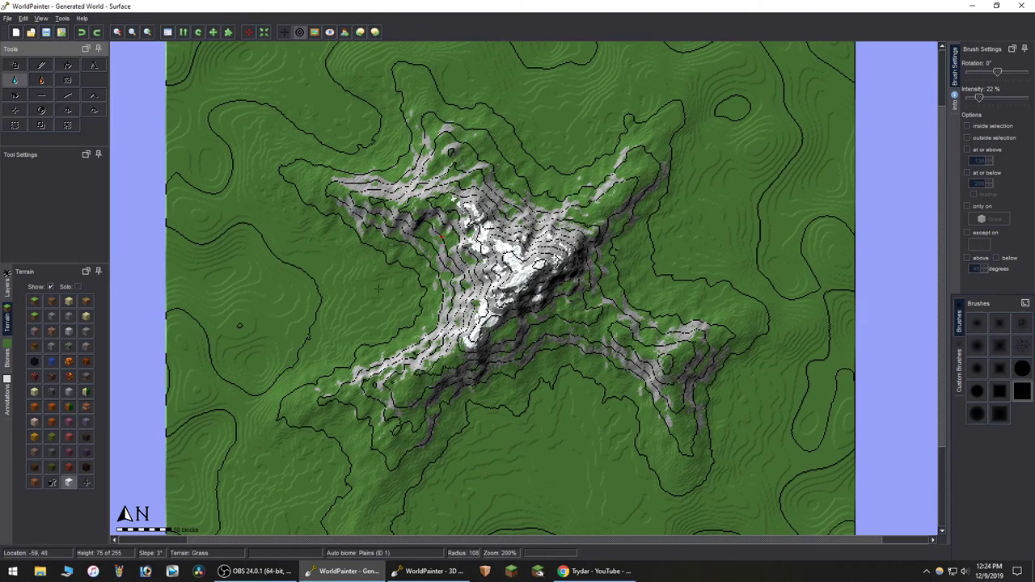
click(377, 287)
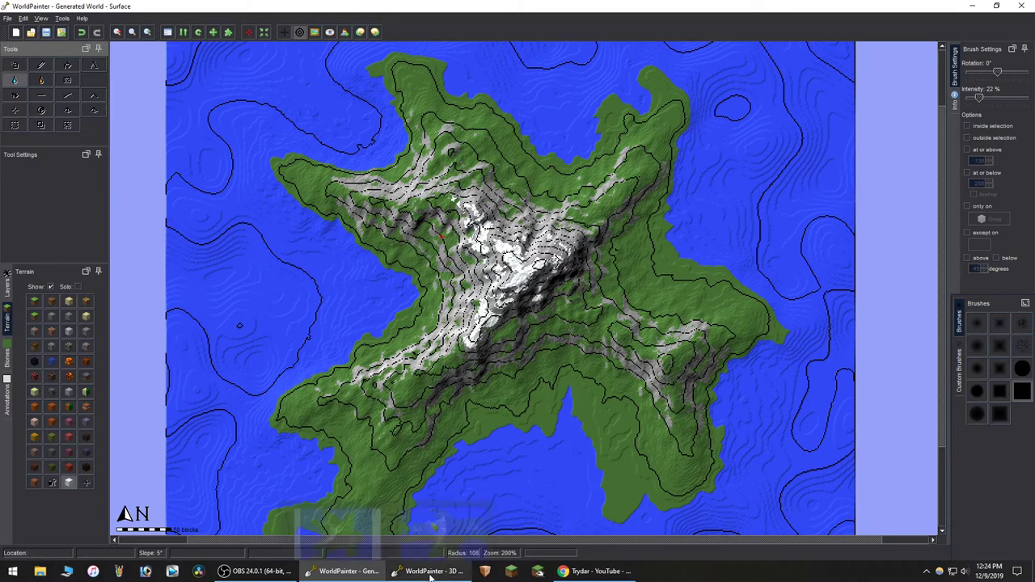
mouse_move(432, 572)
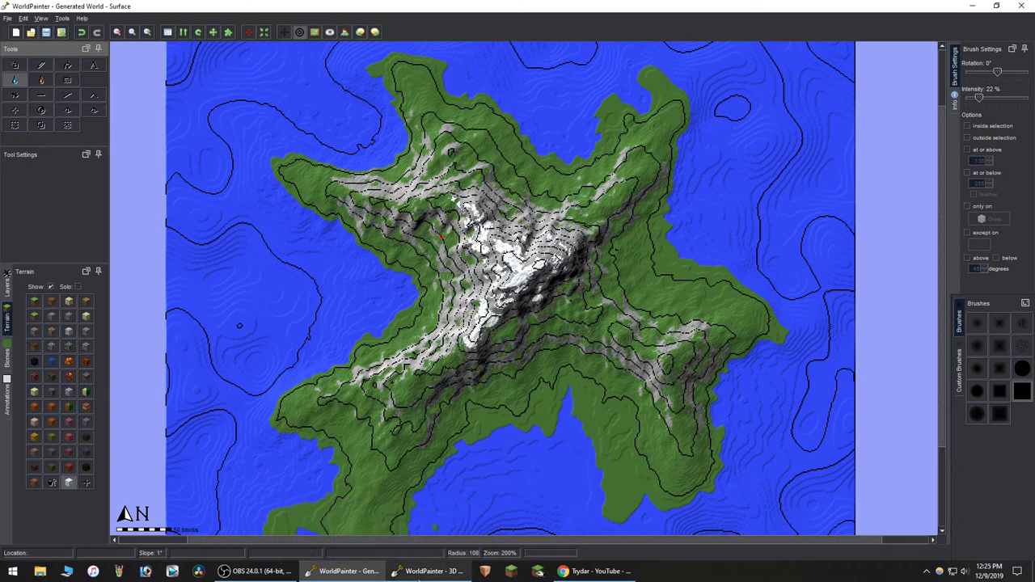
click(432, 570)
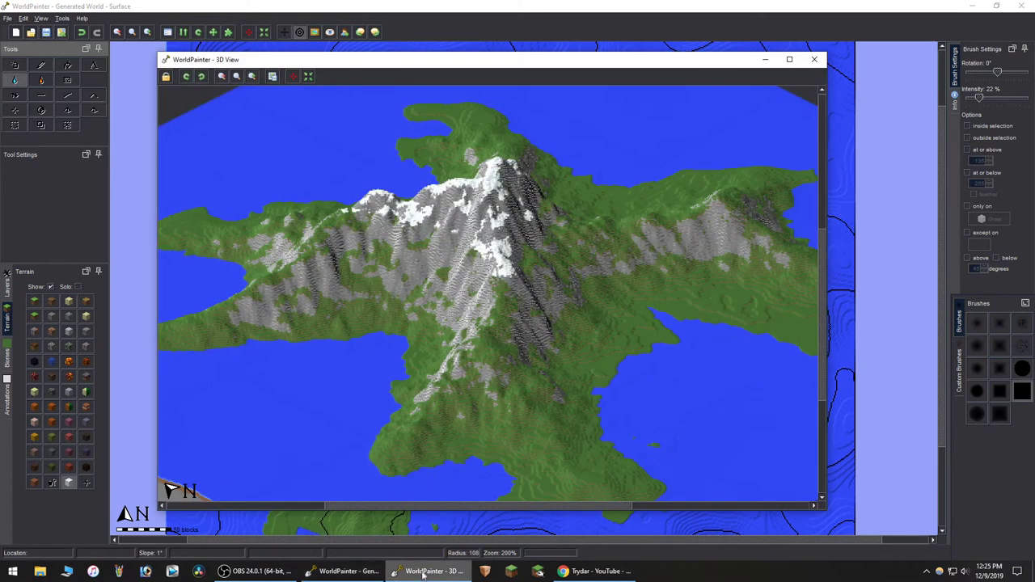
click(222, 76)
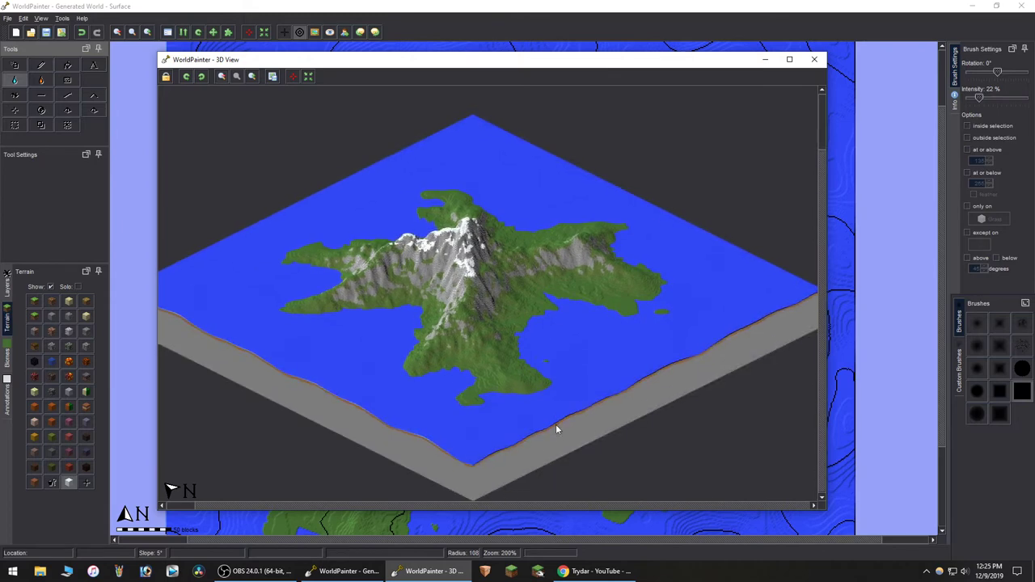
click(364, 573)
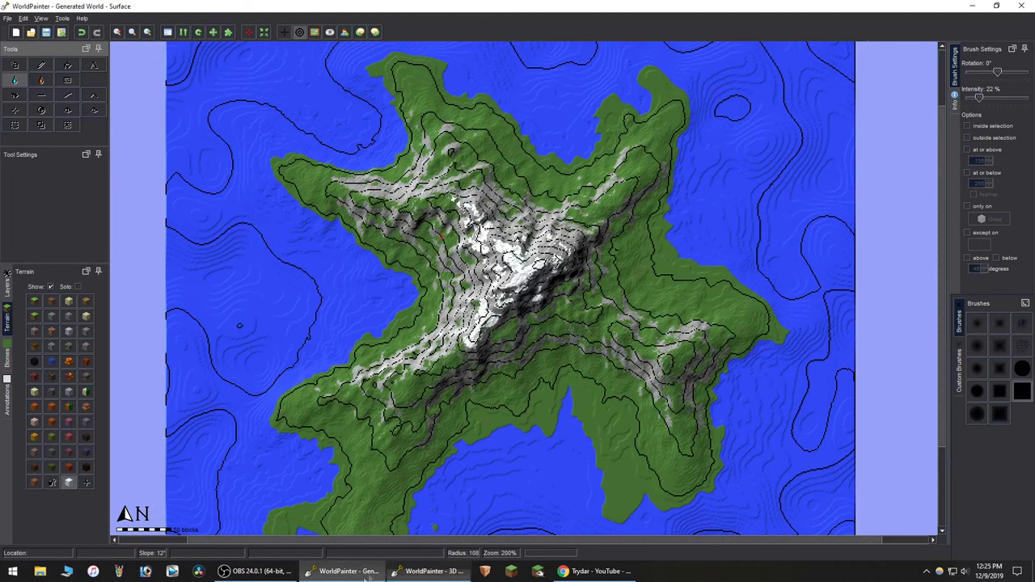
Step: Pick a tool, then reveal the File menu's Export submenu listing Export as new Minecraft map
click(16, 111)
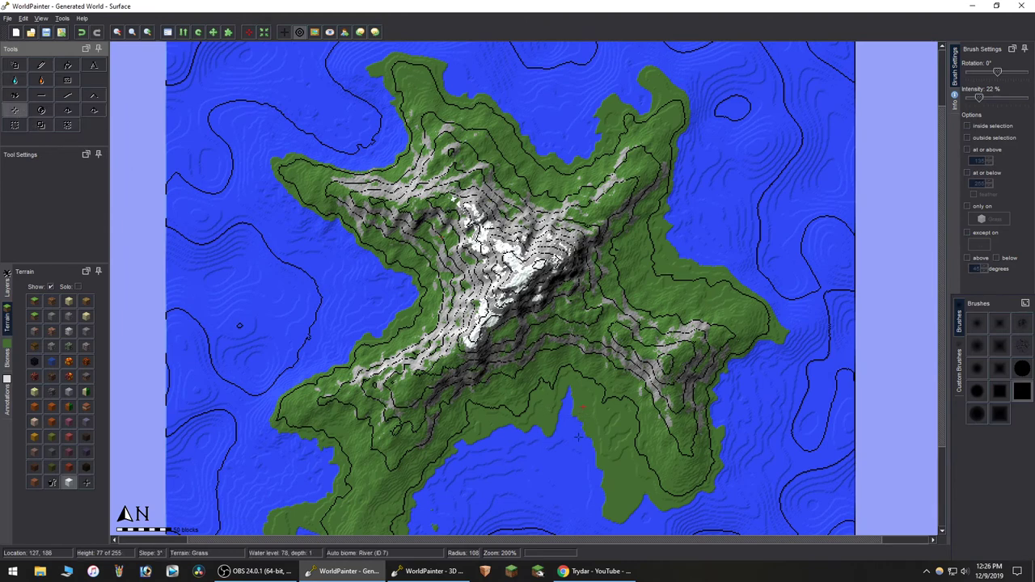
click(8, 18)
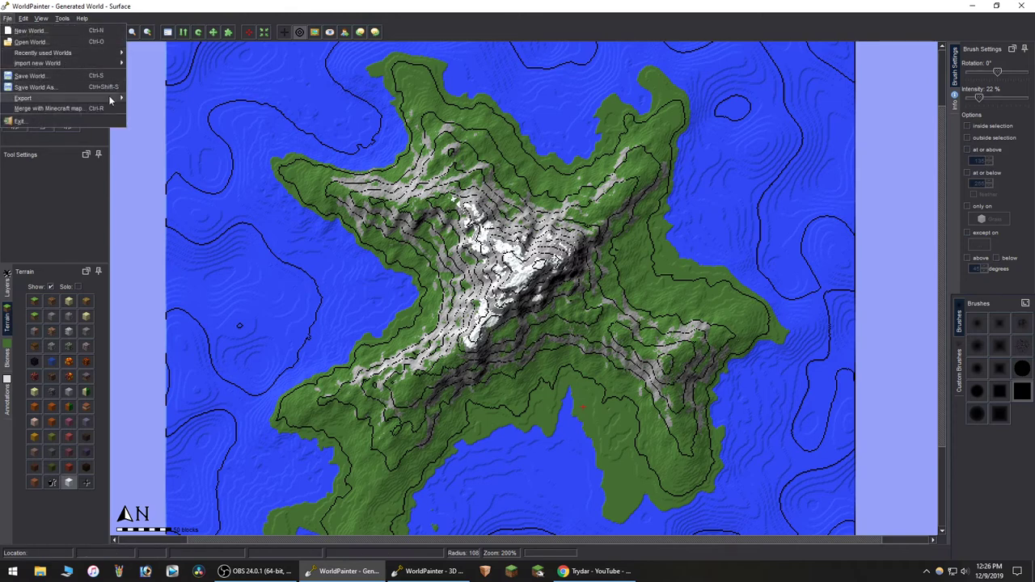
mouse_move(111, 99)
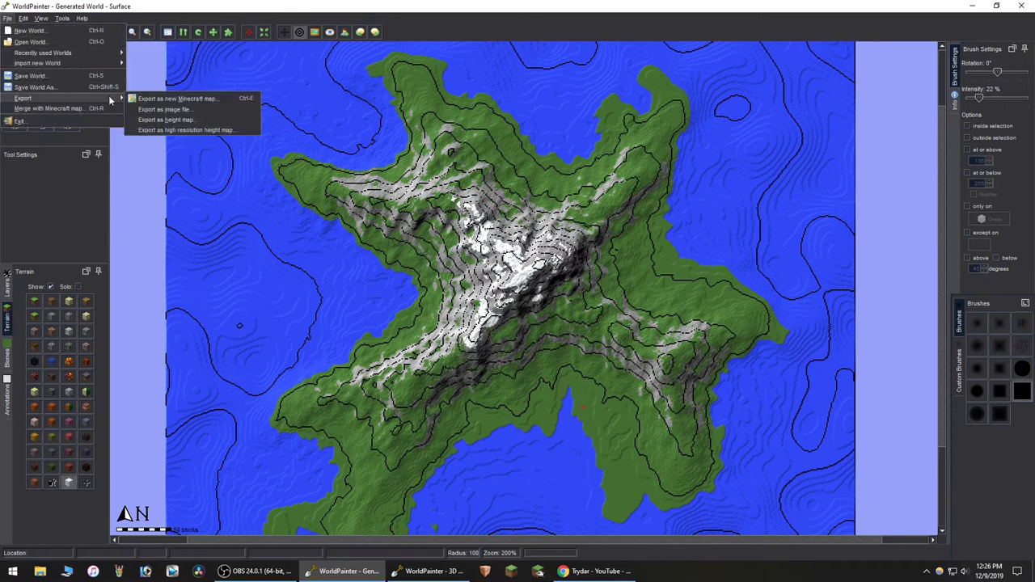
Step: Export the world as a new Minecraft map named 'mountain island' in Creative mode
click(211, 99)
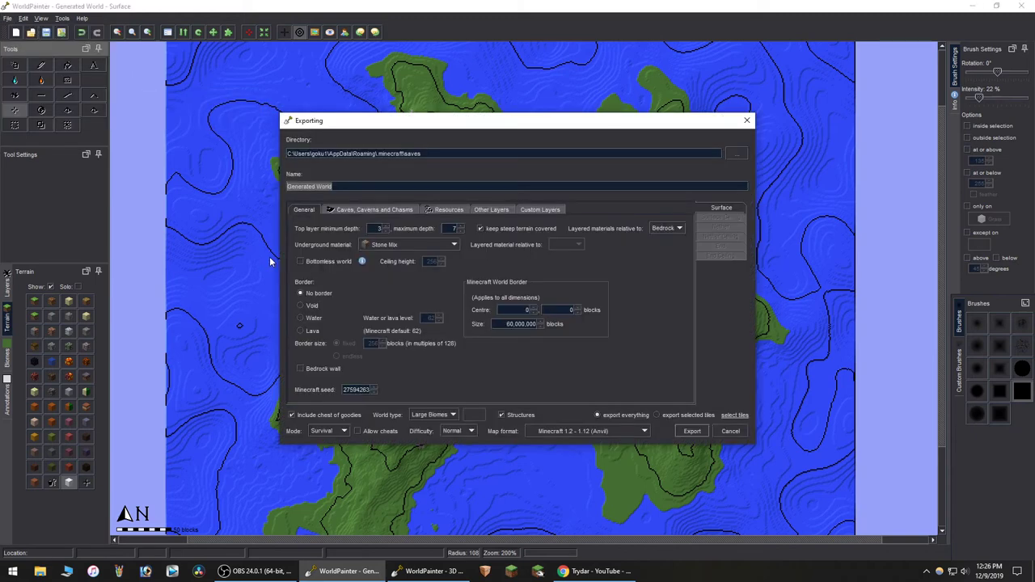
text(mountain island)
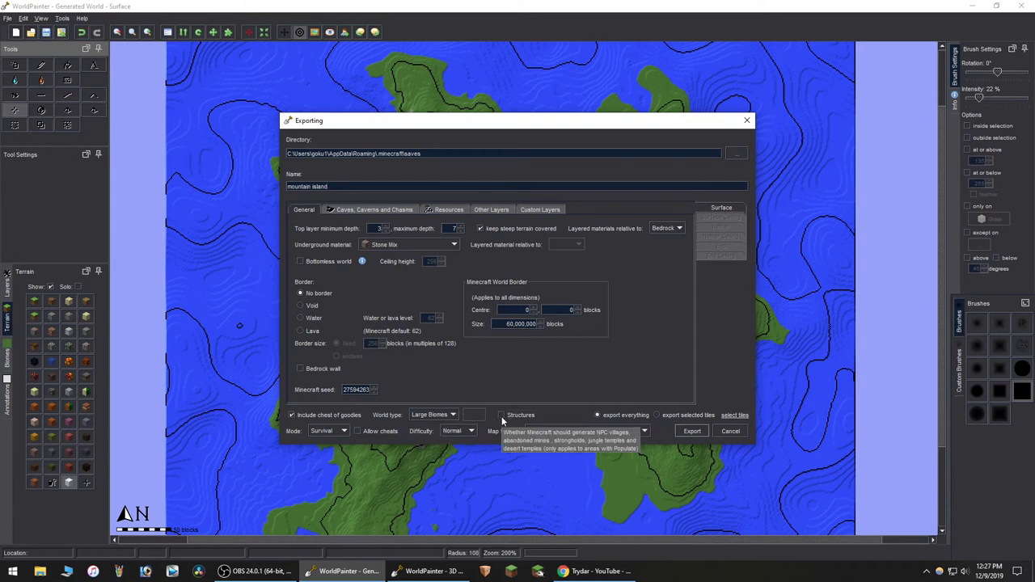
click(340, 431)
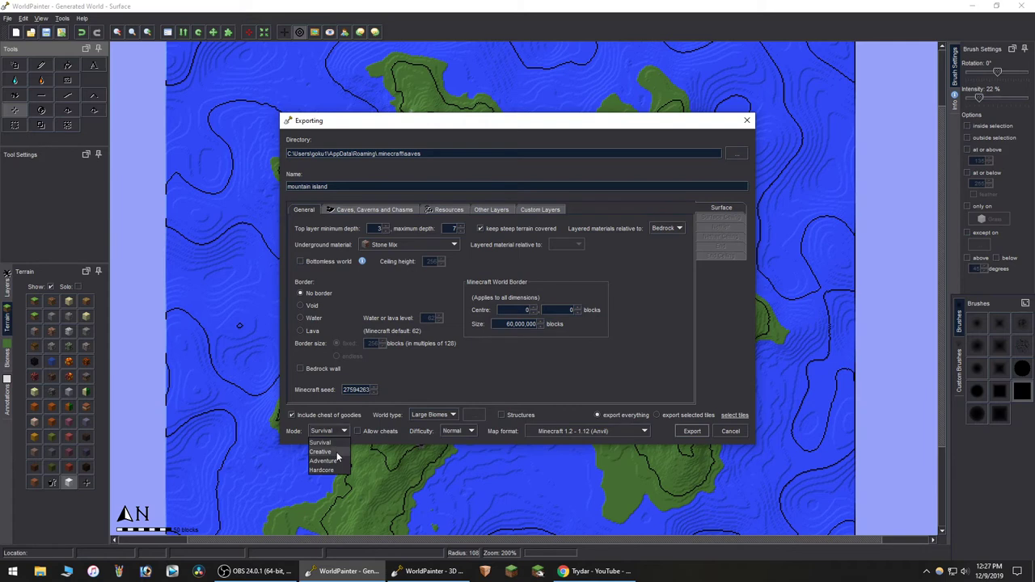
click(338, 453)
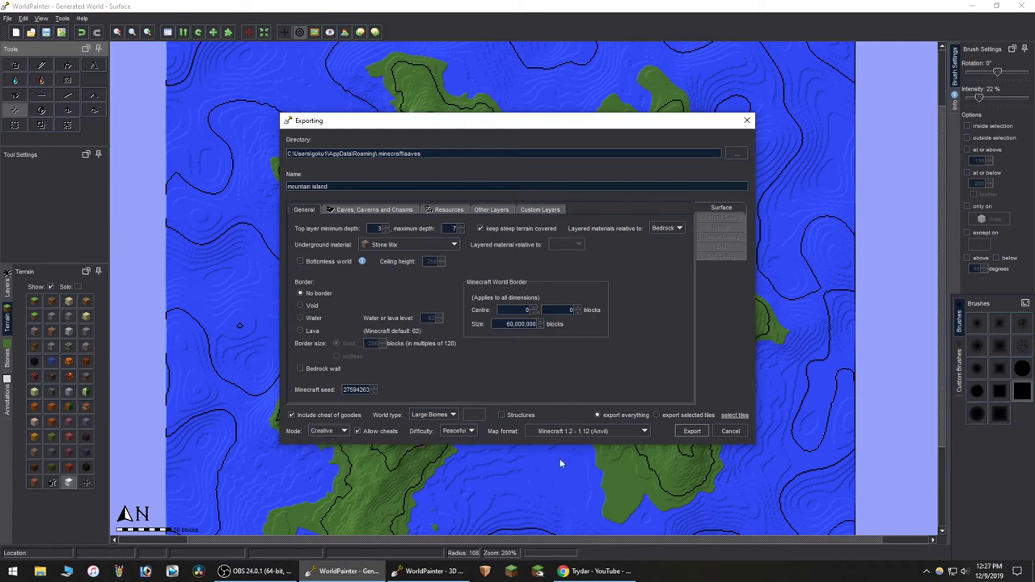
click(691, 431)
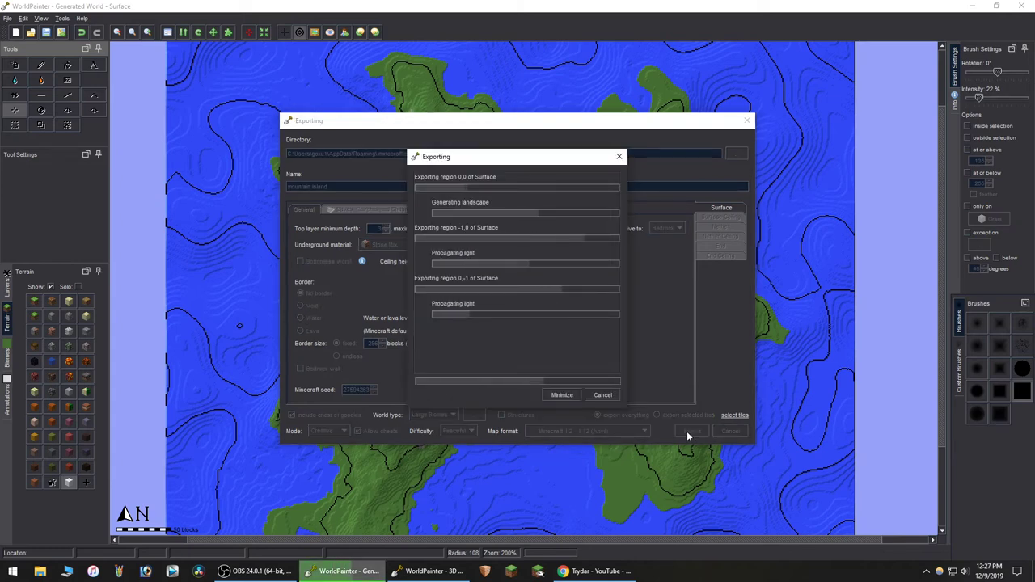